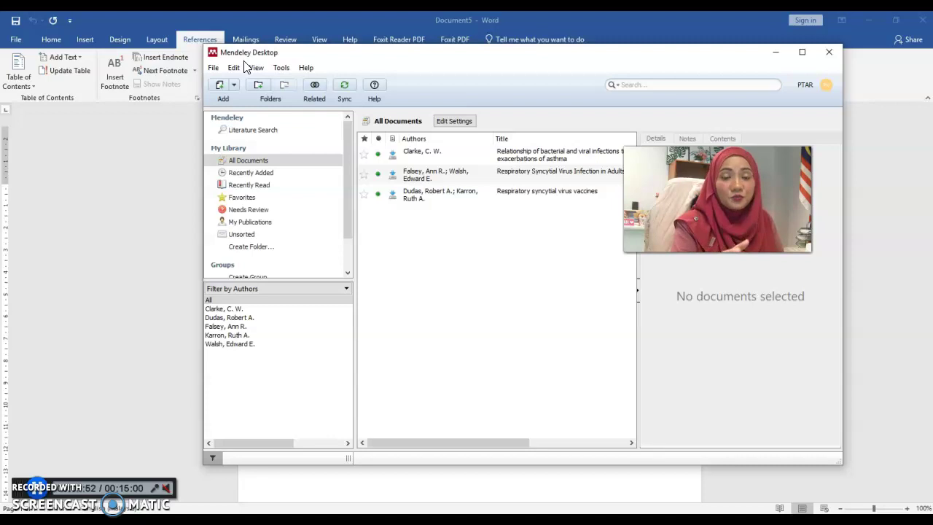
Look at the MS Word plugin option in Mendeley Desktop's tools, and switch to the blank Word document.
left_click(283, 68)
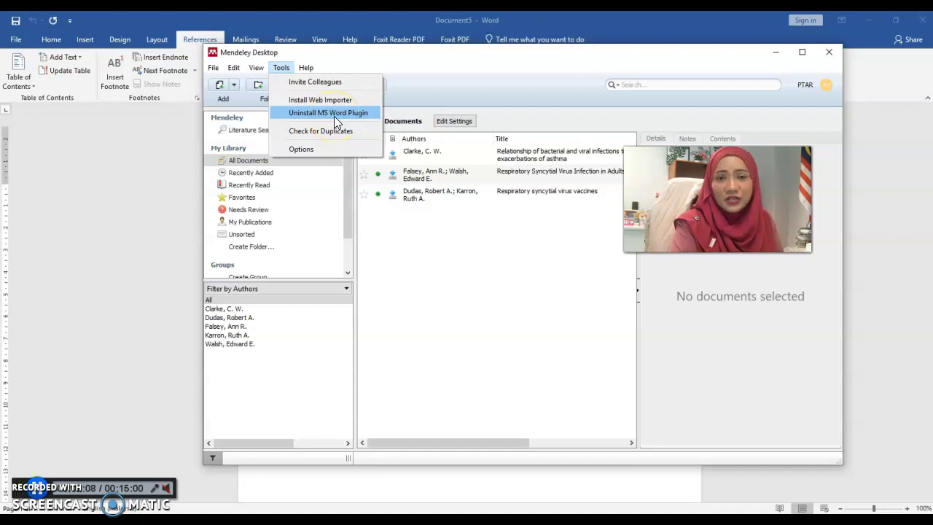
left_click(376, 491)
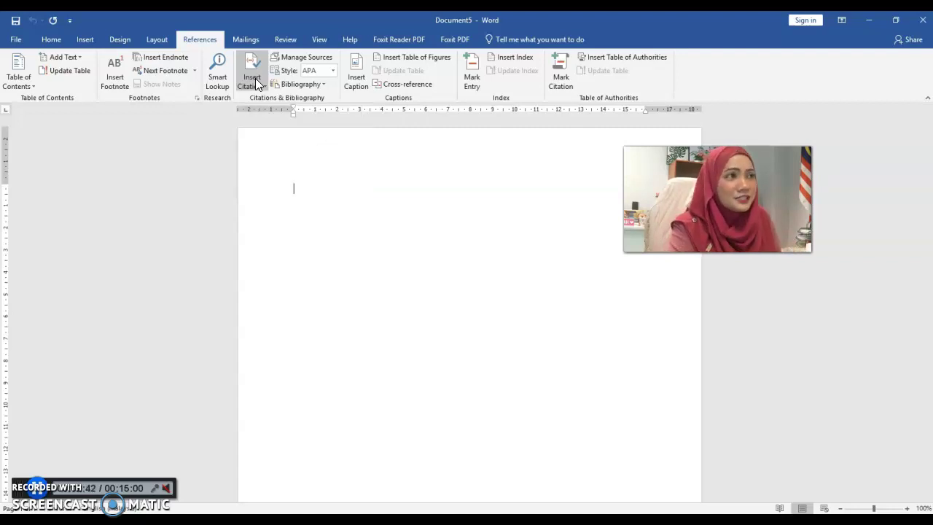
left_click(15, 41)
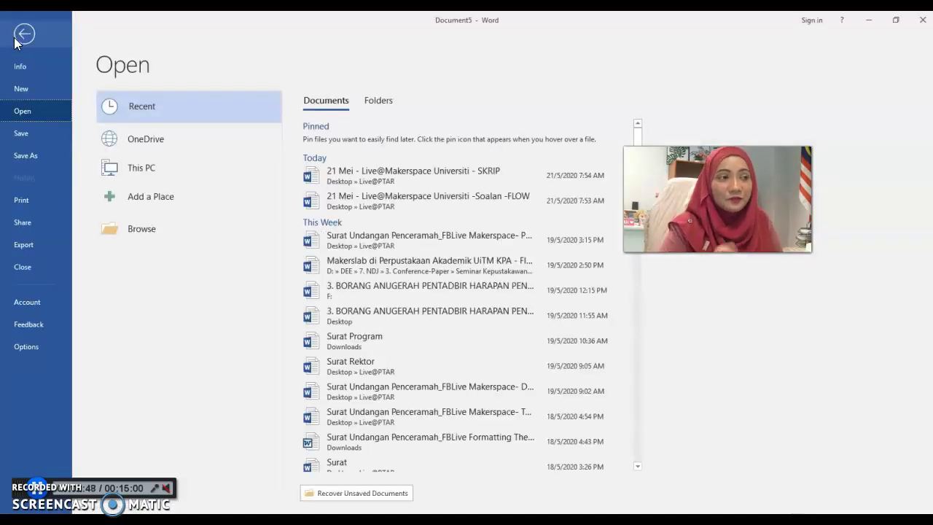
left_click(32, 347)
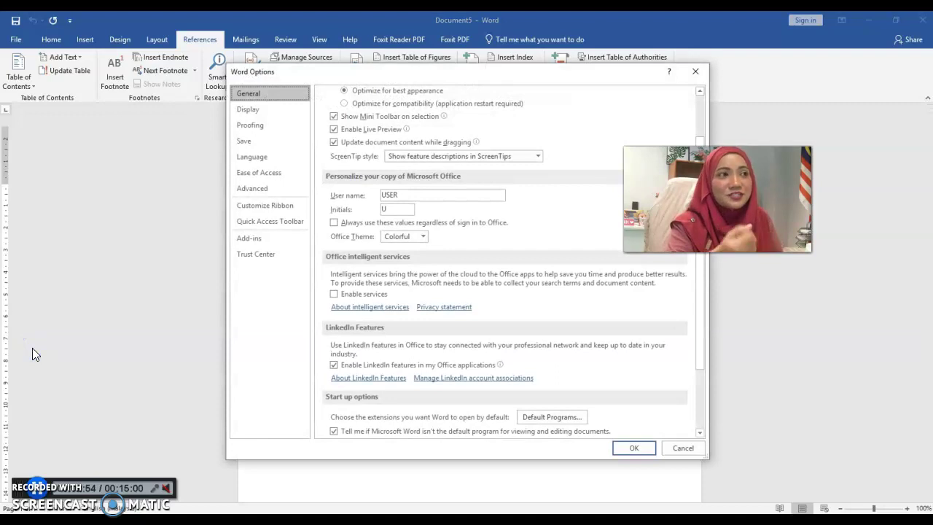
left_click(253, 240)
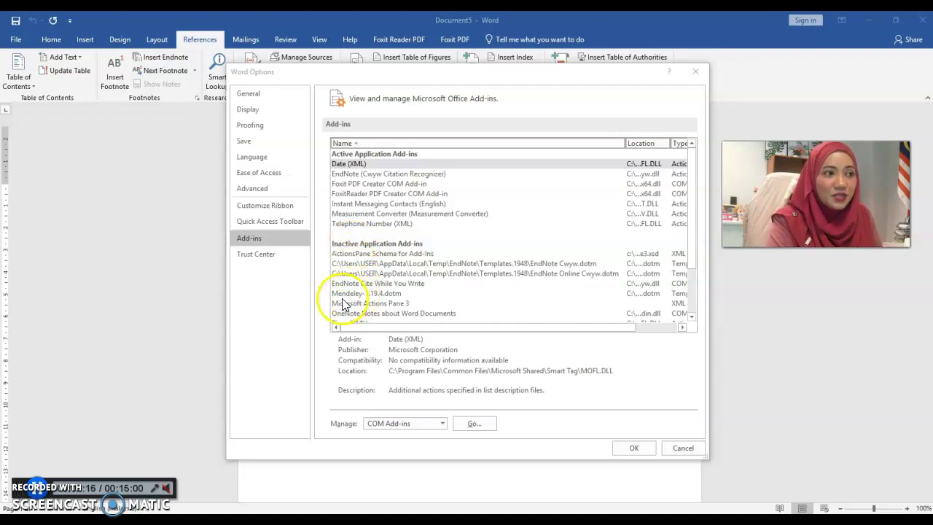
left_click(398, 295)
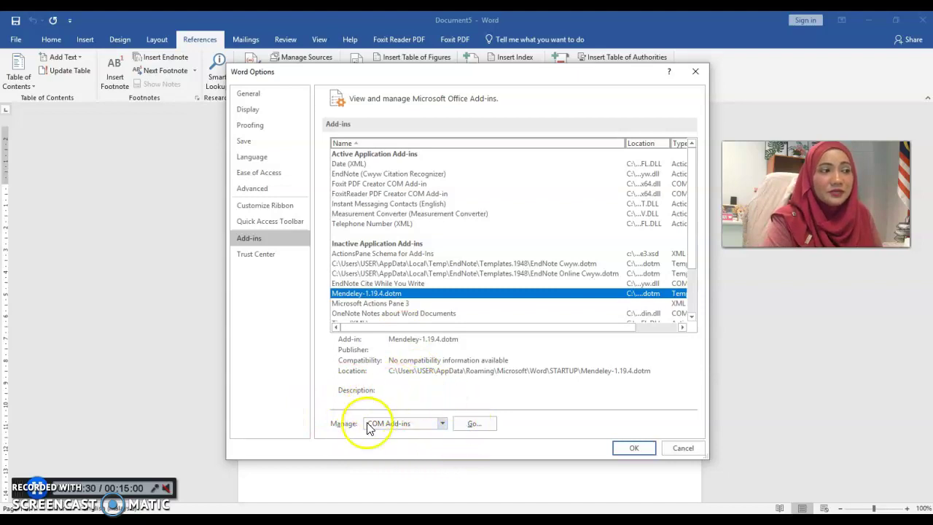
left_click(441, 424)
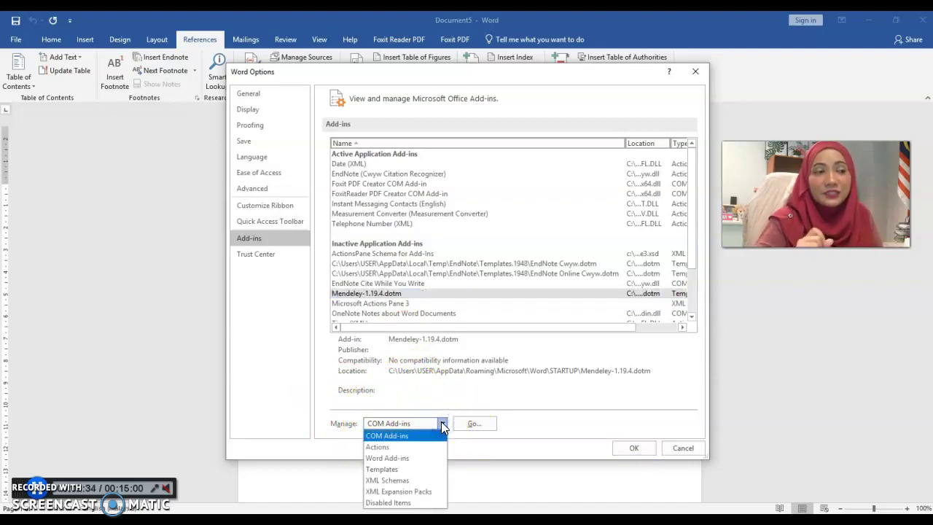
left_click(419, 459)
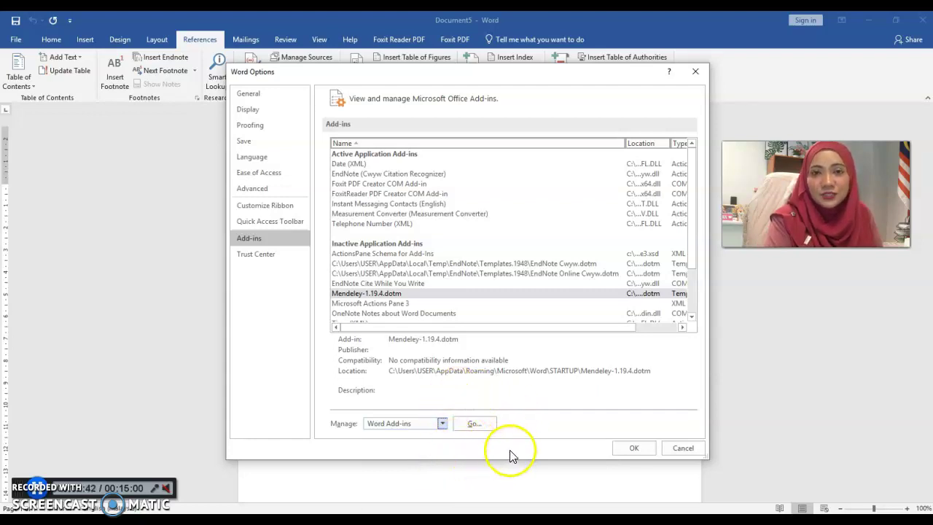
left_click(473, 424)
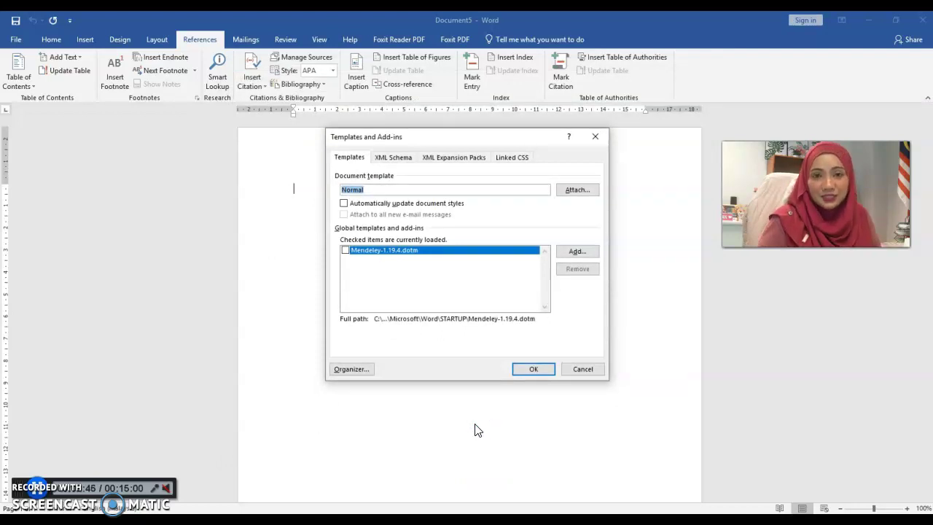
left_click(346, 251)
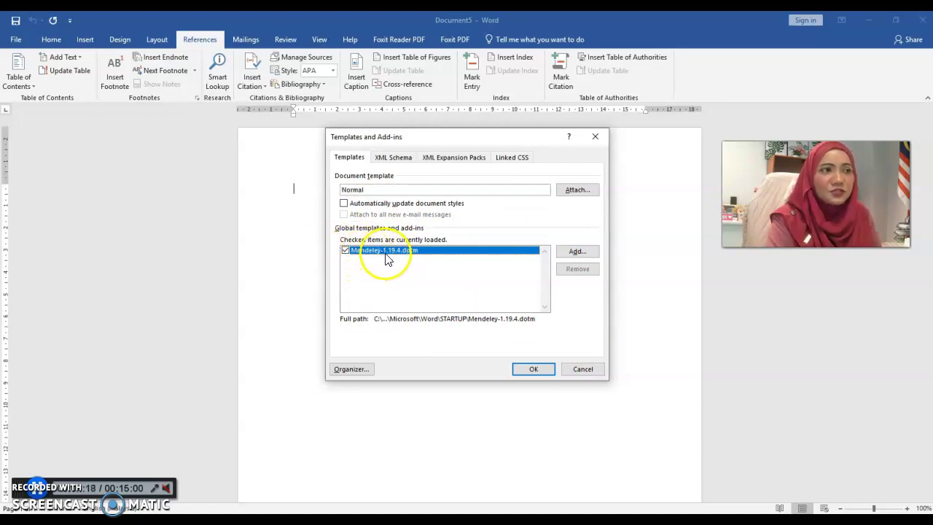
left_click(577, 369)
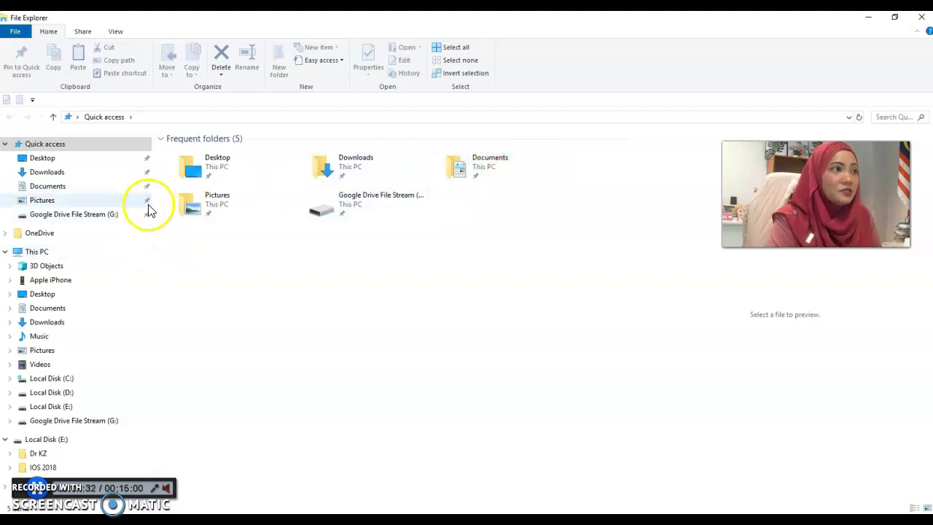
Locate the Mendeley Word plugin file in the wordPlugin folder under Program Files (x86)\Mendeley Desktop on drive C.
left_click(72, 379)
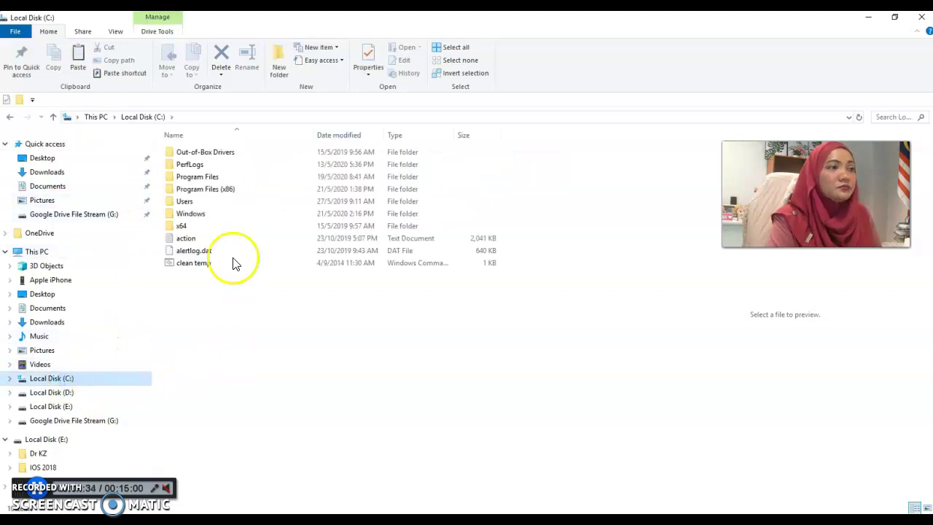
left_click(212, 178)
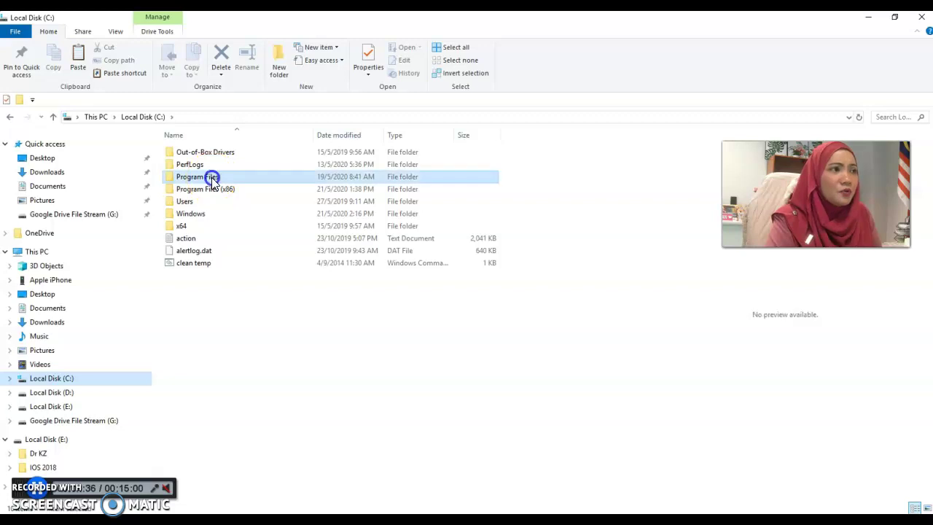
double_click(212, 177)
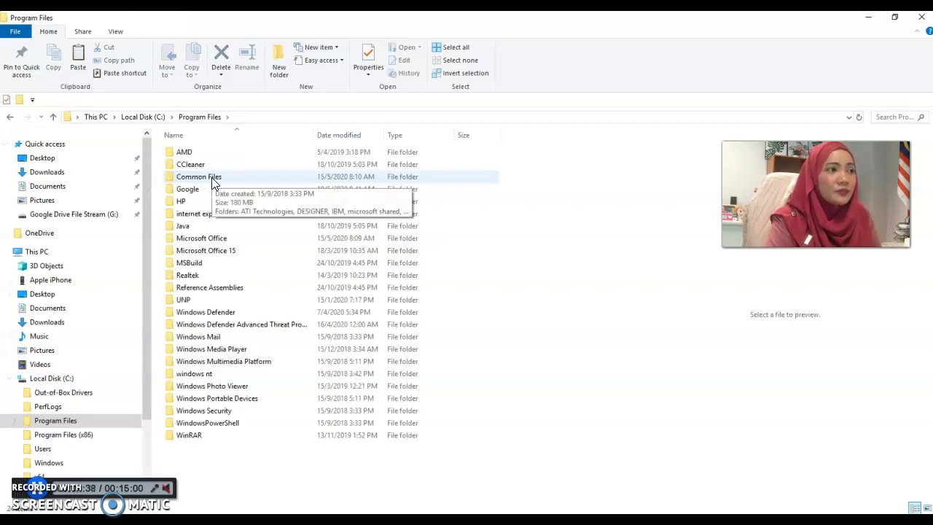
left_click(84, 435)
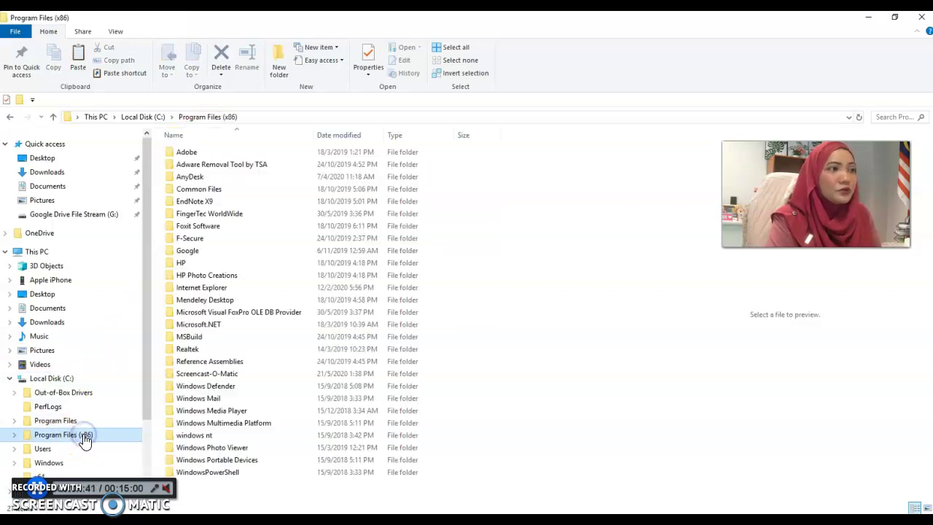
double_click(222, 302)
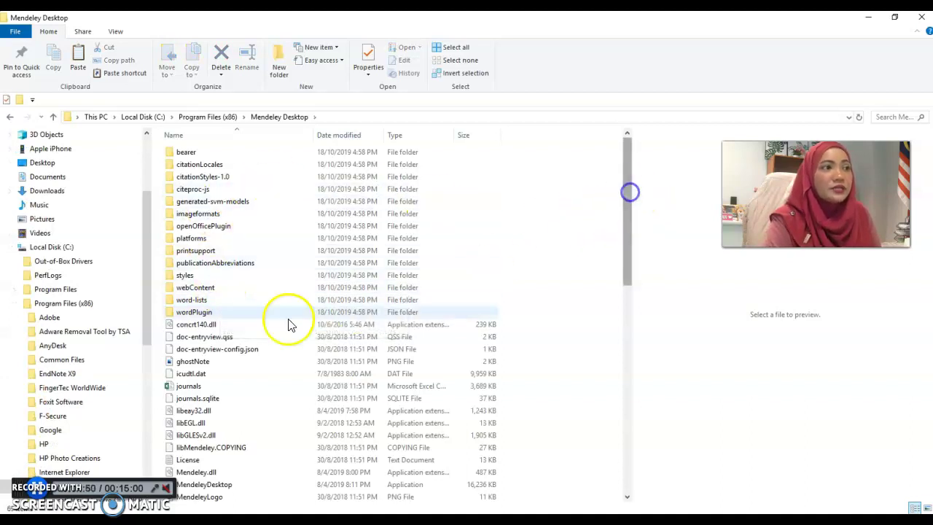
double_click(206, 313)
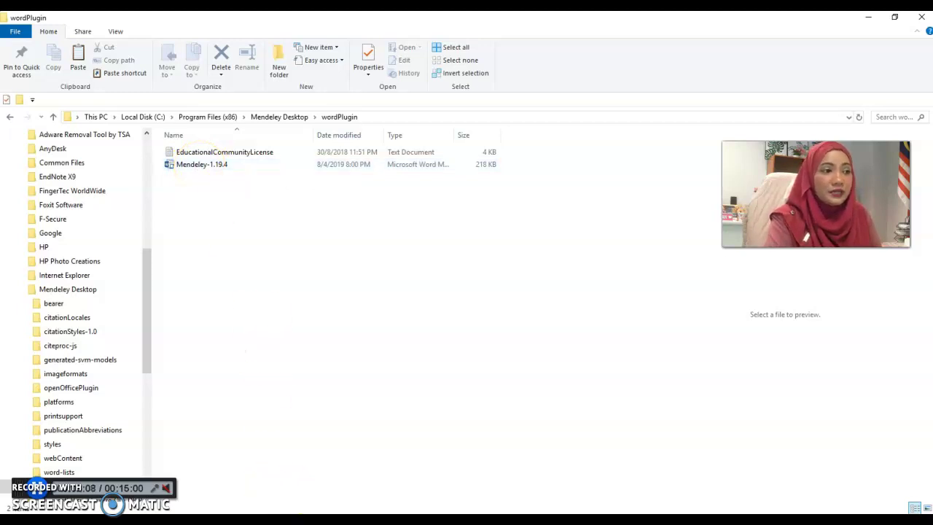
Switch back to Word and load the inactive Mendeley-1.19.4.dotm template through the Word Add-ins management options.
key("alt+Tab")
left_click(17, 43)
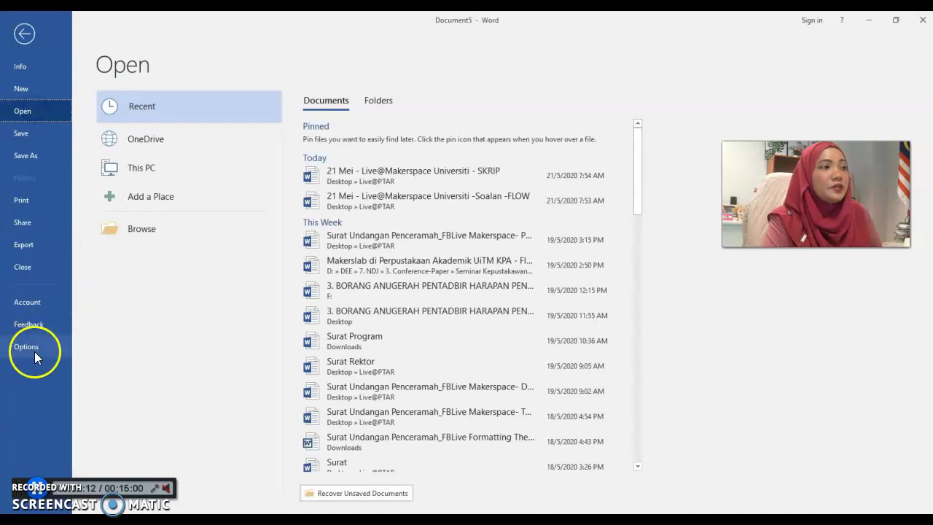
left_click(35, 347)
left_click(267, 241)
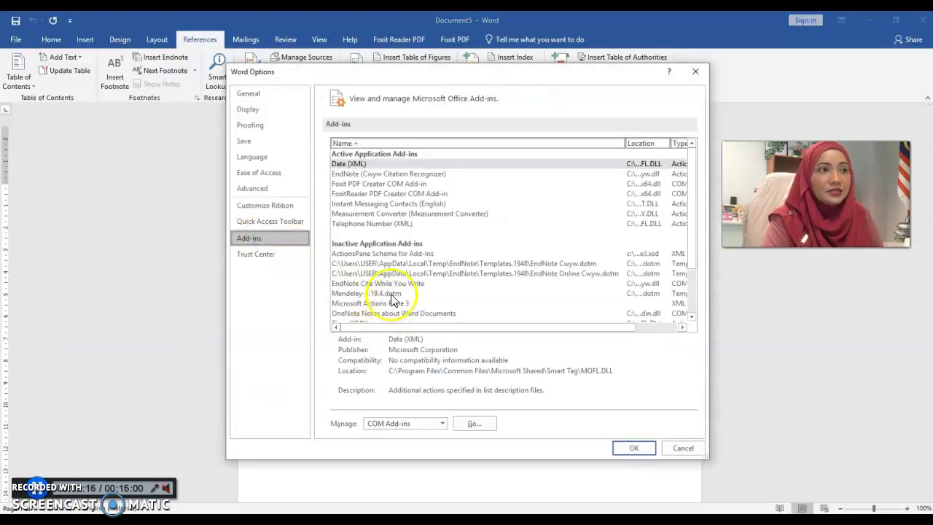
left_click(392, 295)
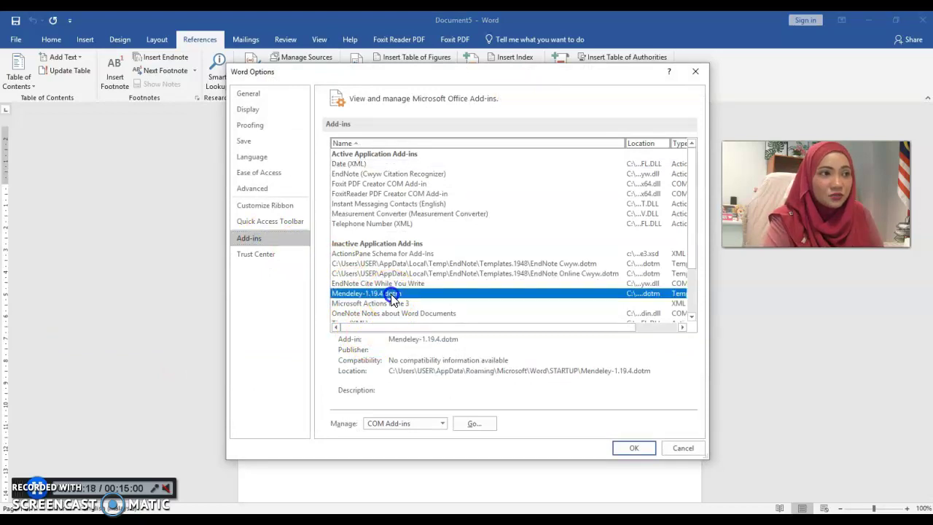
left_click(442, 424)
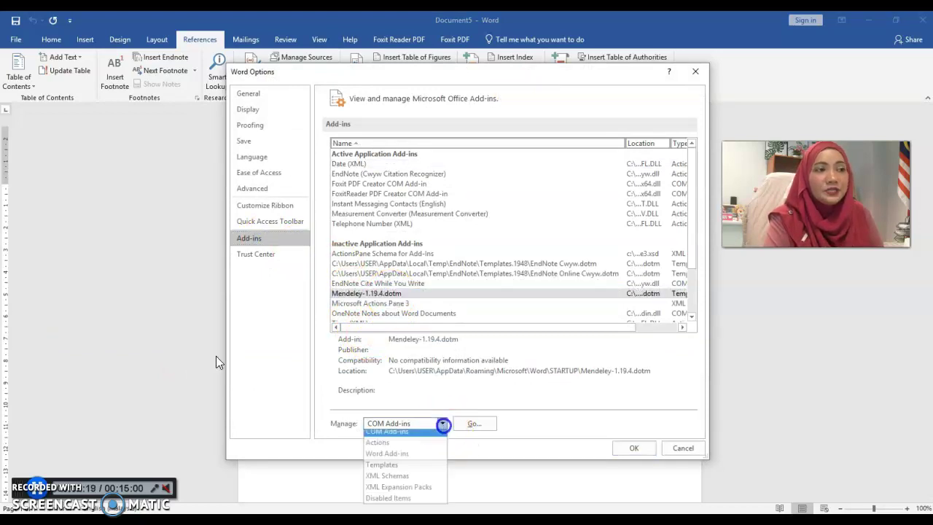
left_click(417, 453)
left_click(479, 425)
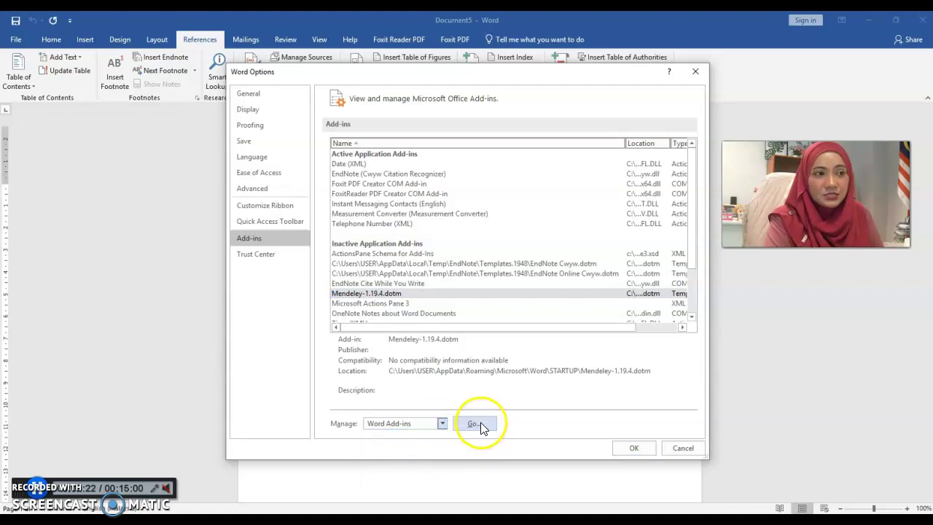
left_click(346, 251)
left_click(528, 370)
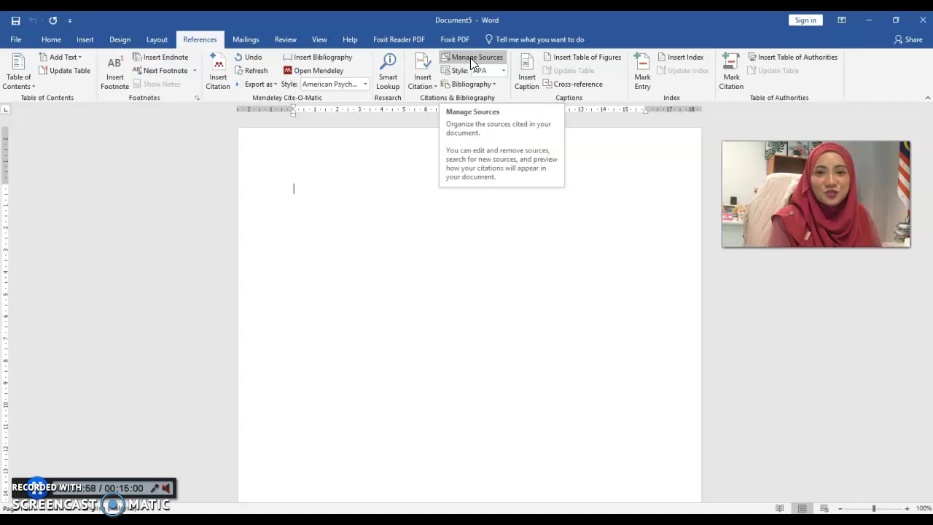
Enable the inactive EndNote Cite While You Write add-in through Word's COM Add-ins management options.
left_click(19, 42)
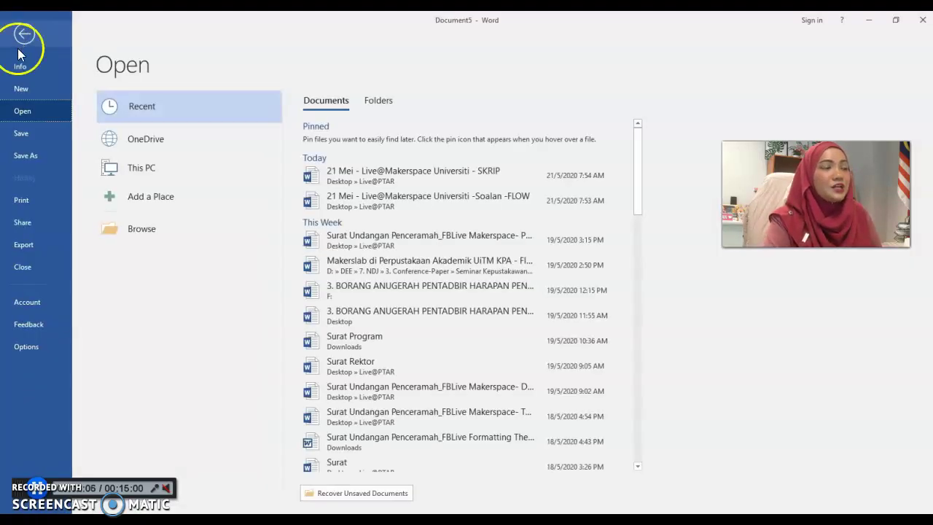
left_click(25, 347)
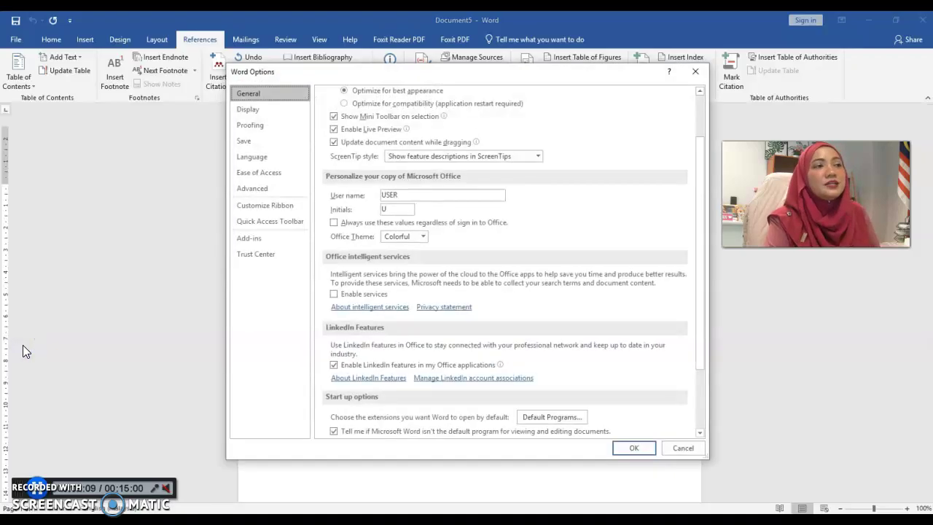
left_click(245, 240)
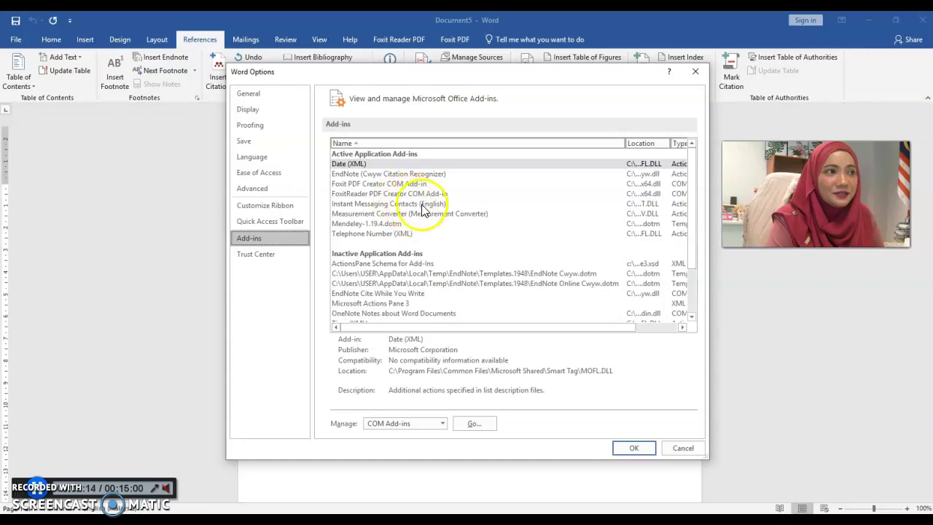
left_click(393, 295)
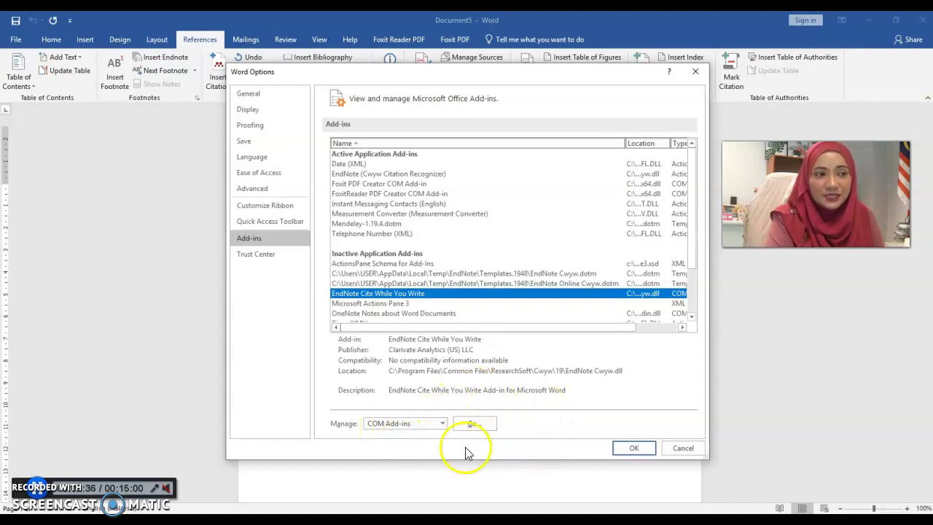
left_click(477, 423)
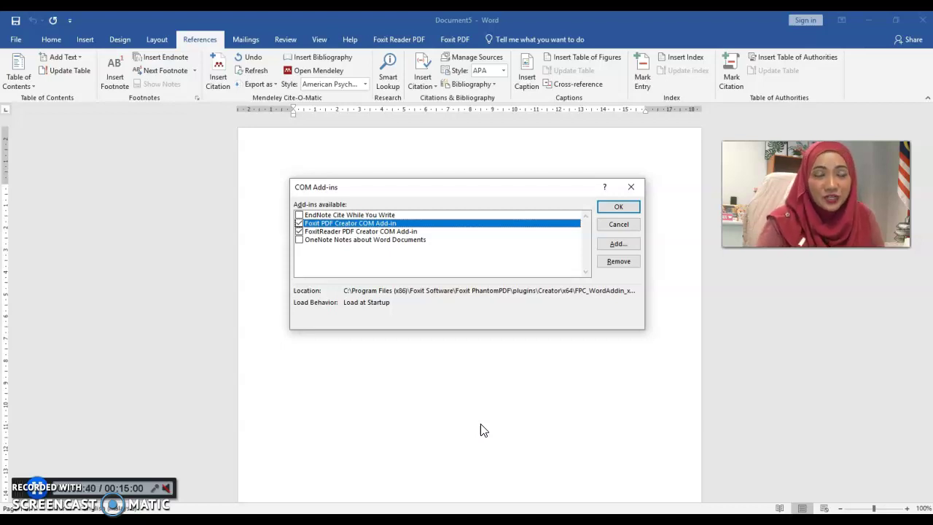
left_click(299, 215)
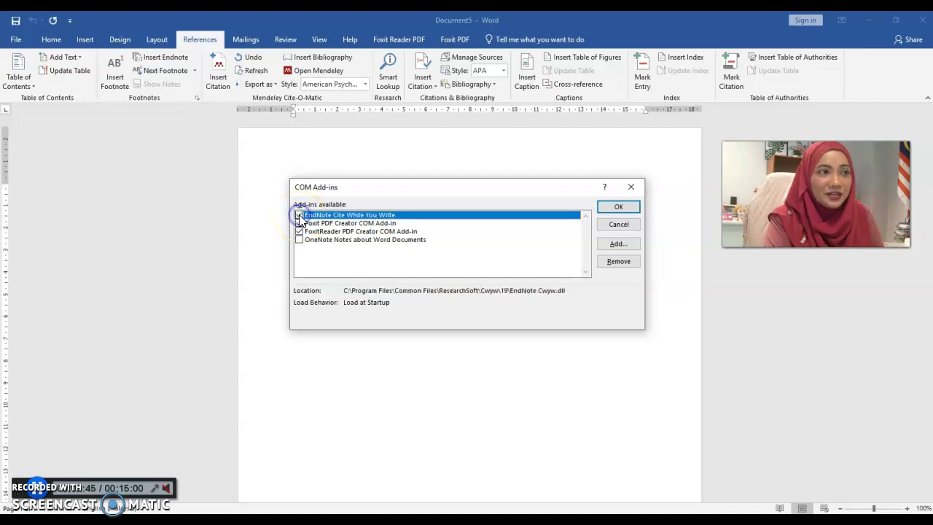
left_click(618, 209)
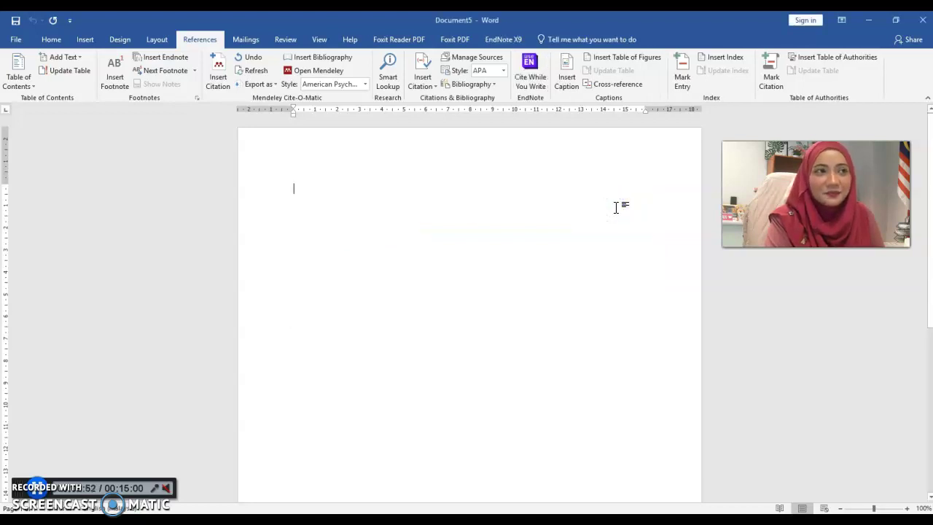
View the EndNote X9 commands in Word, and return to the reference tools.
left_click(500, 40)
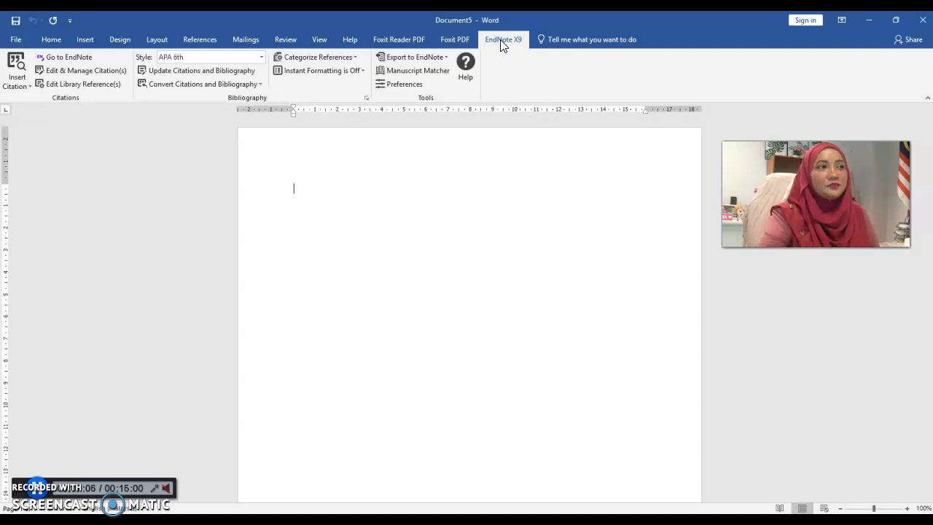
left_click(195, 39)
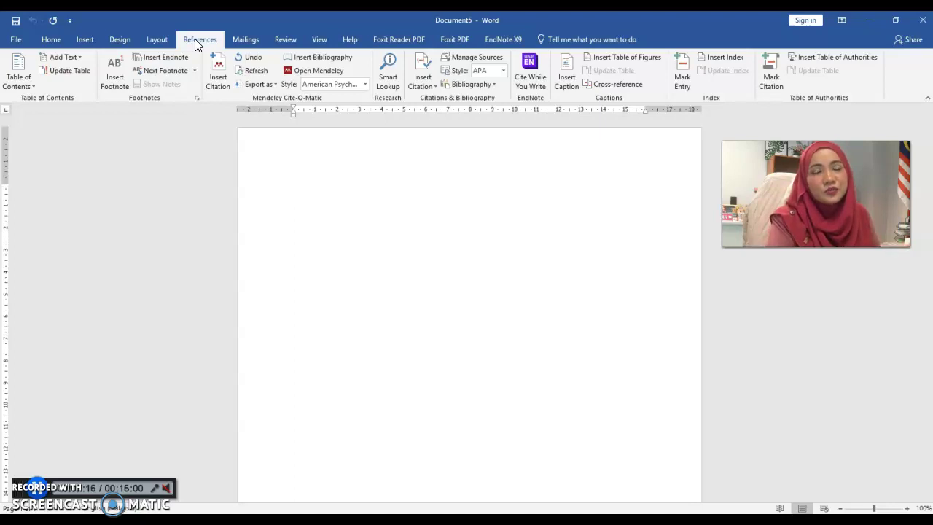
Examine the citation styles offered by the Mendeley tools in Word and by Mendeley Desktop.
left_click(365, 84)
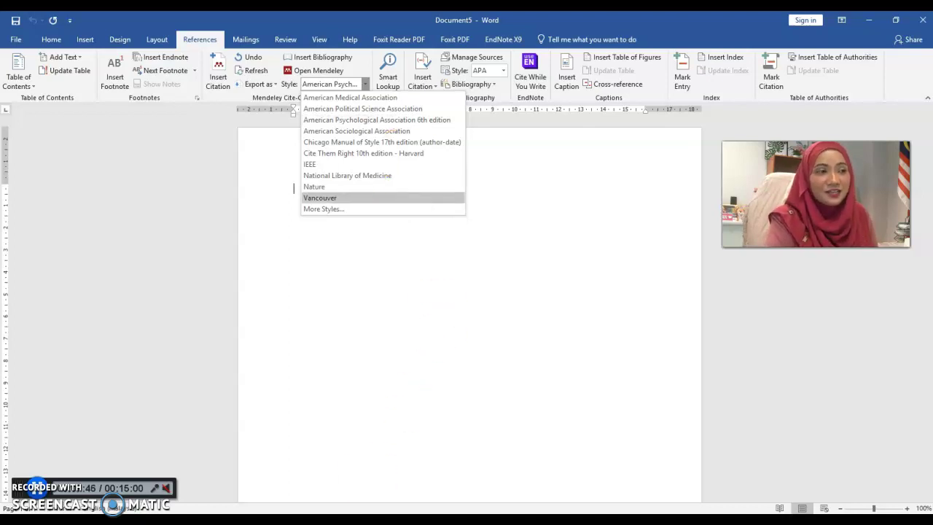
left_click(323, 208)
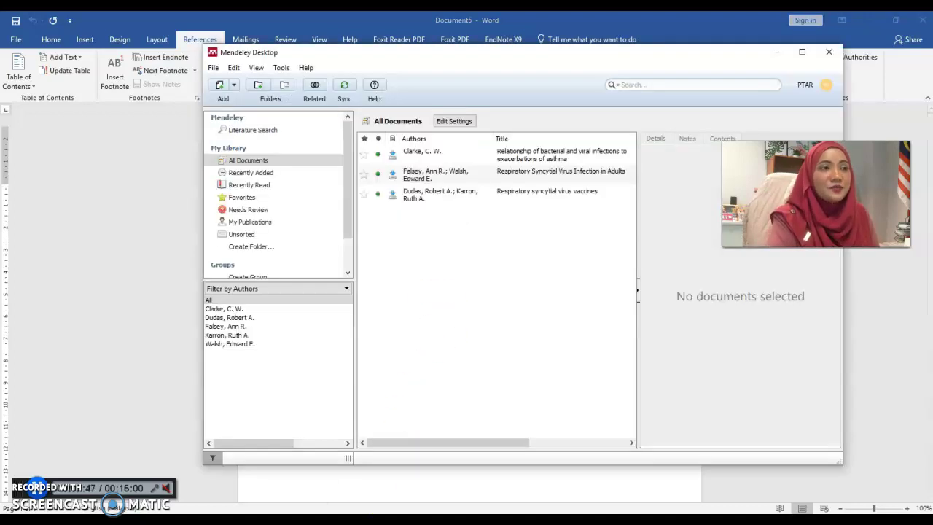
left_click(255, 68)
mouse_move(271, 110)
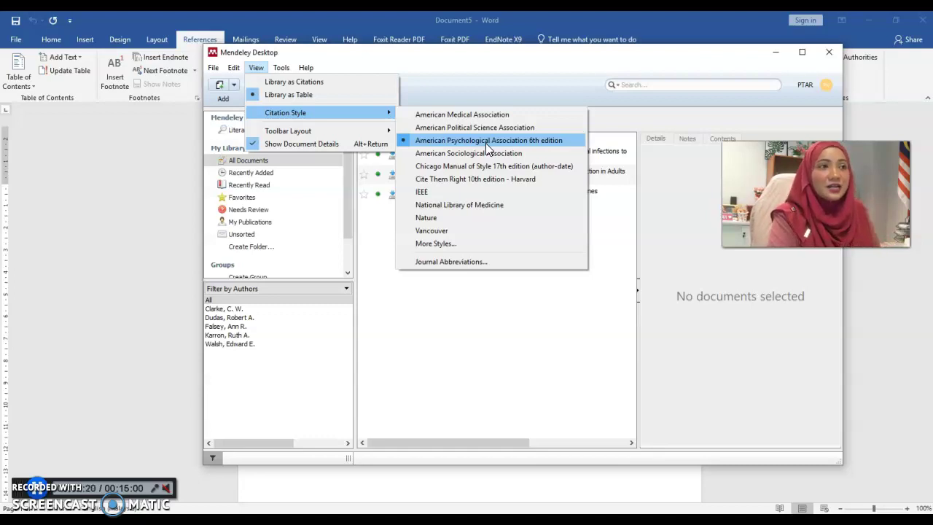
left_click(810, 60)
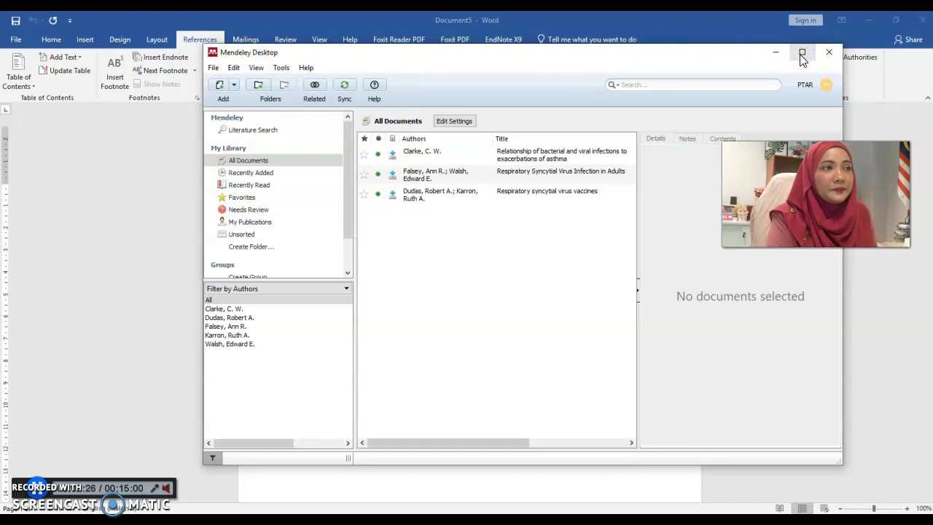
Open Mendeley's Citation Styles manager through More Styles and search the additional downloadable styles for "american psycho".
left_click(256, 68)
left_click(269, 113)
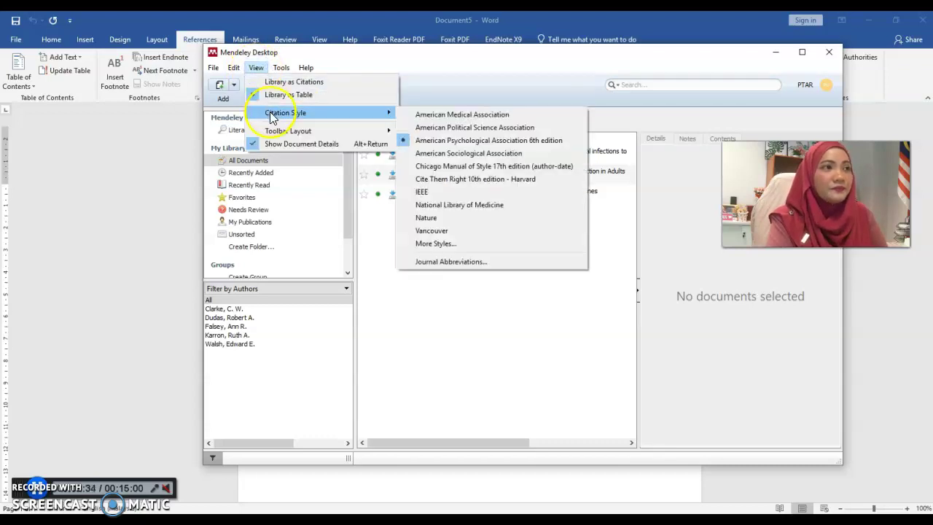
left_click(448, 245)
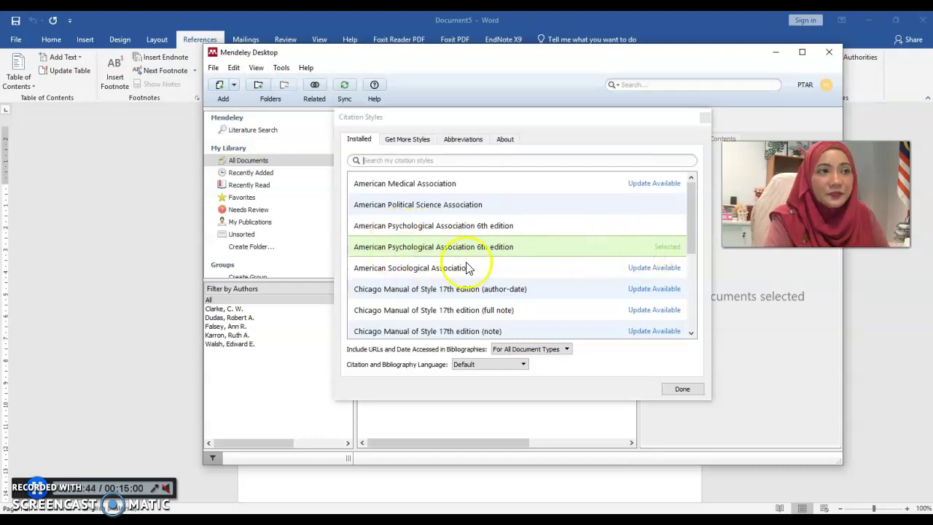
left_click(407, 143)
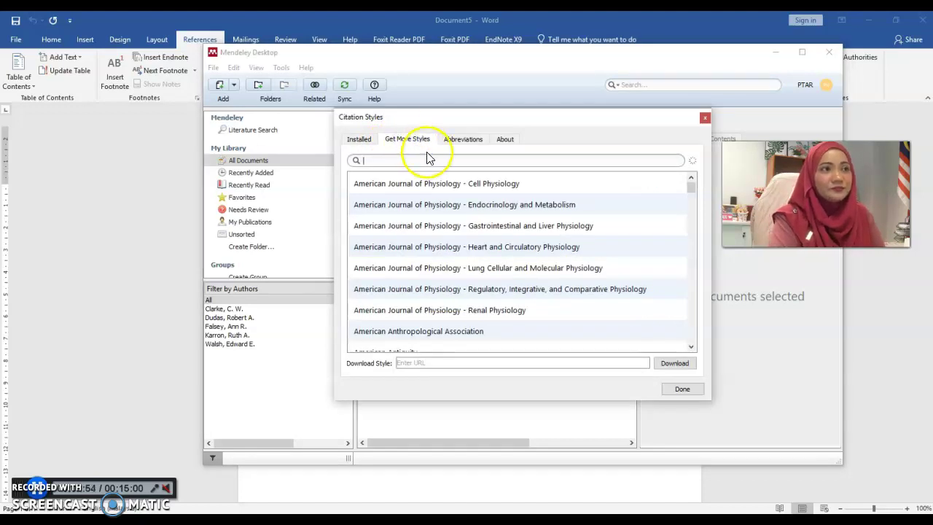
left_click(407, 166)
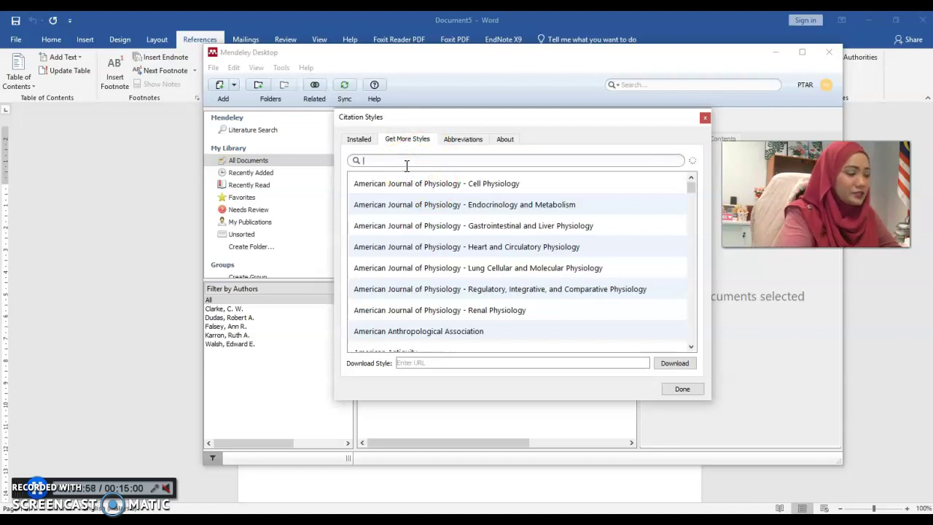
type("american ")
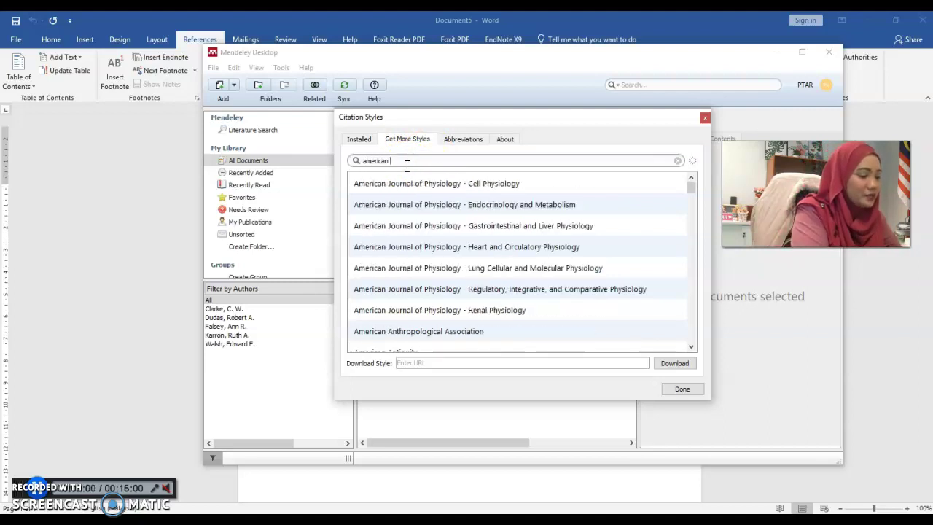
type("psycho")
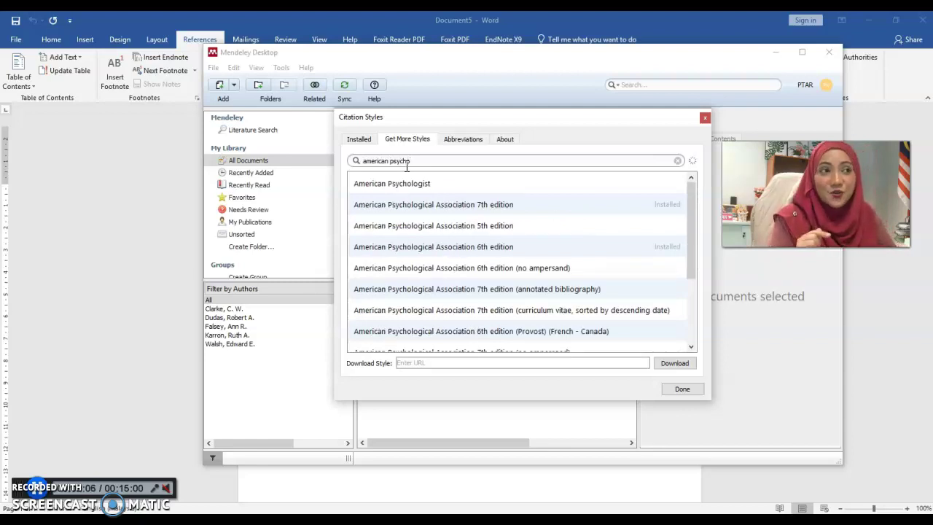
Choose American Psychological Association 7th edition for use, and install the American Psychological Association 7th edition (annotated bibliography) style.
left_click(448, 212)
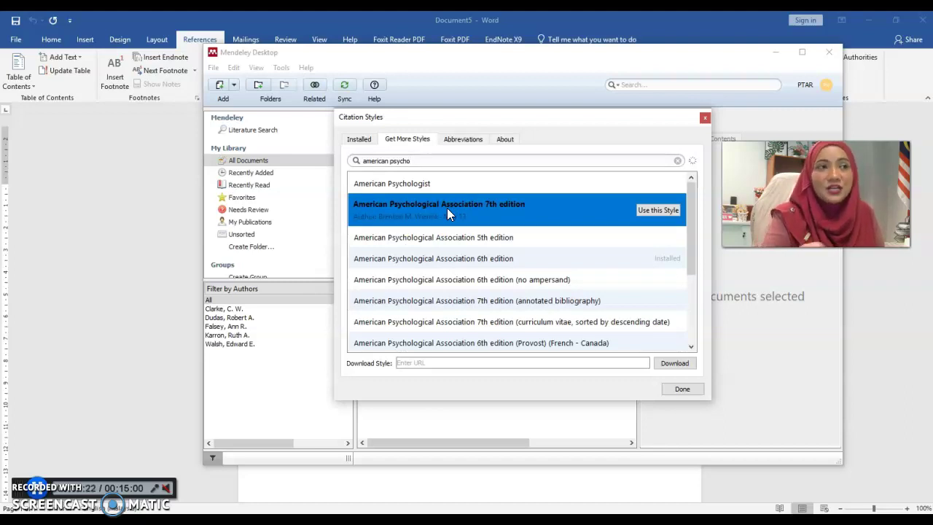
left_click(658, 223)
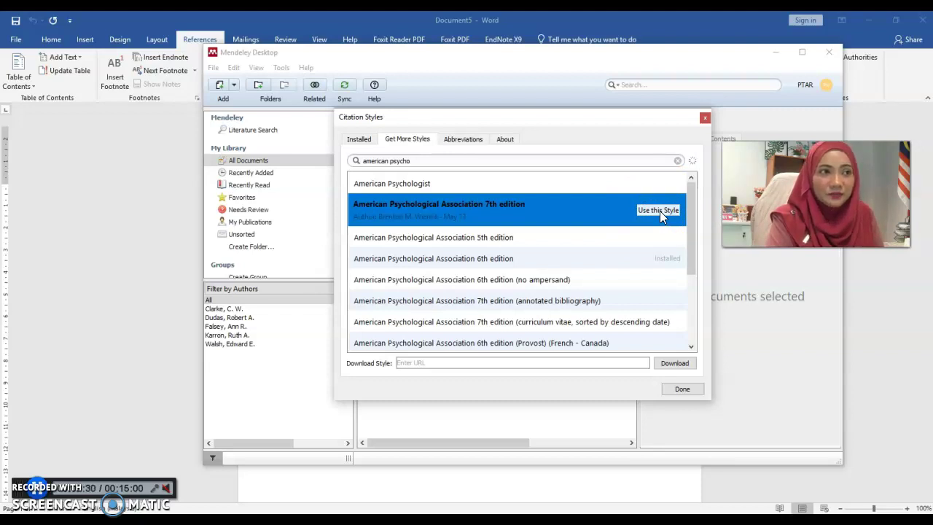
left_click(608, 306)
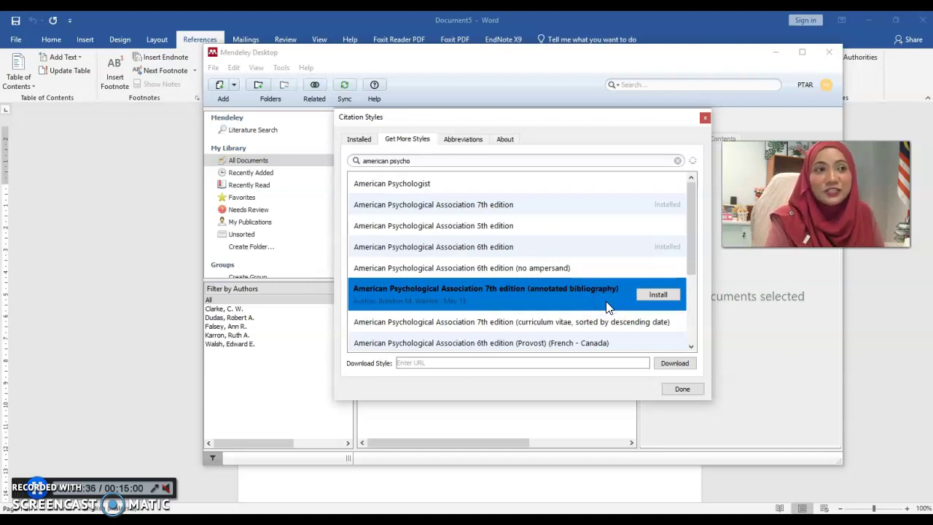
left_click(660, 296)
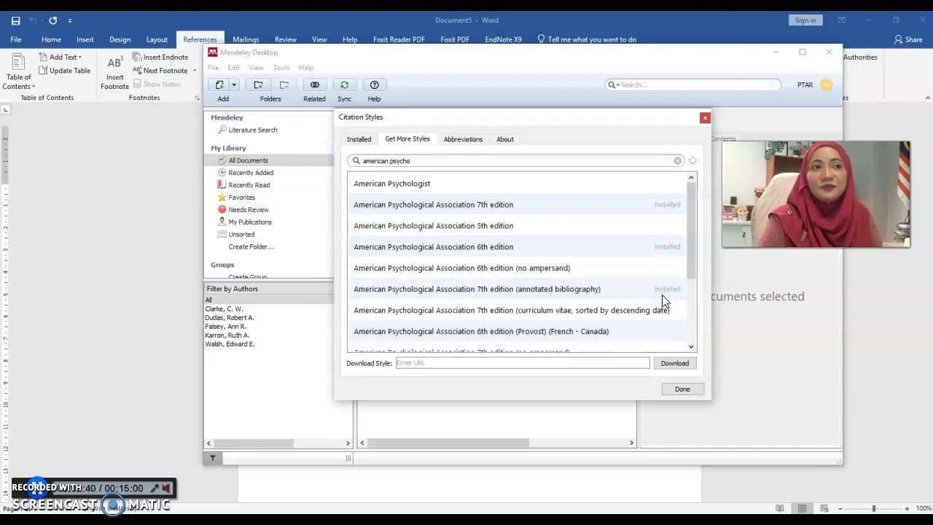
Try to apply the American Psychological Association 7th edition style from the downloadable style search results.
left_click(645, 204)
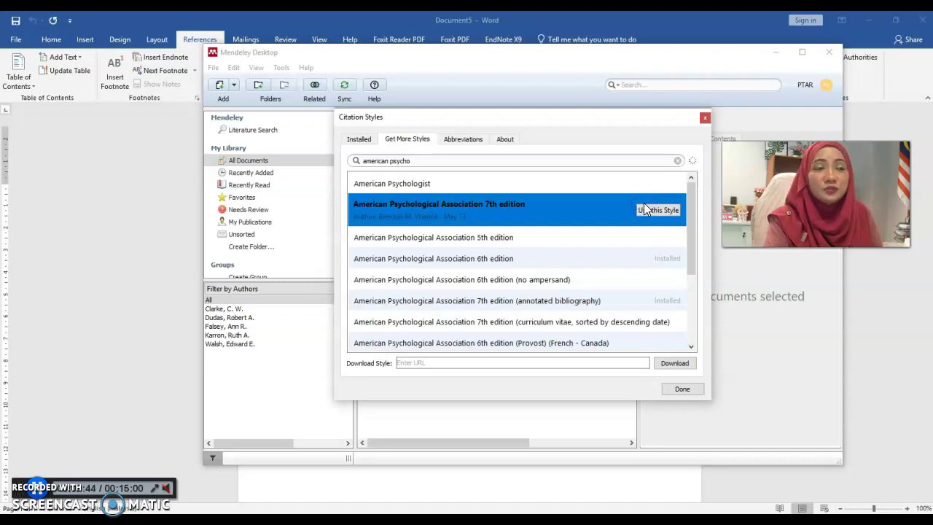
left_click(645, 208)
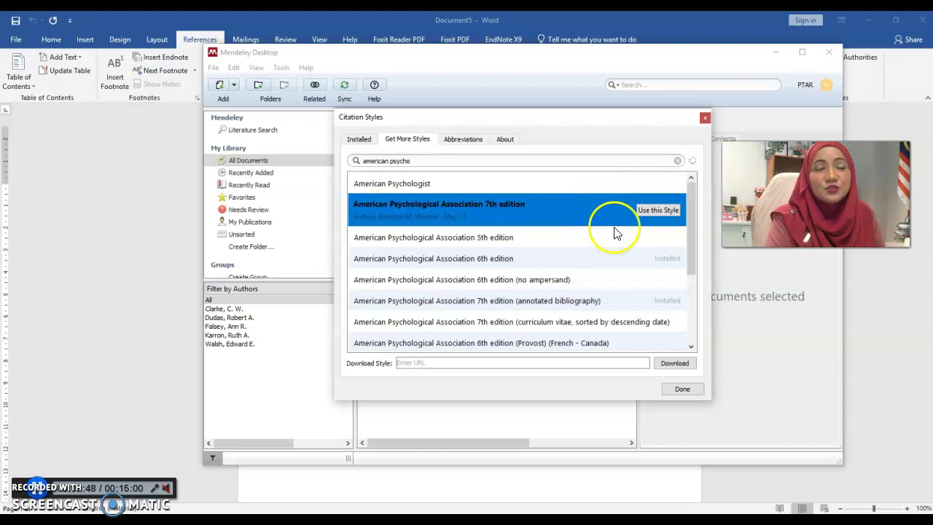
left_click(655, 211)
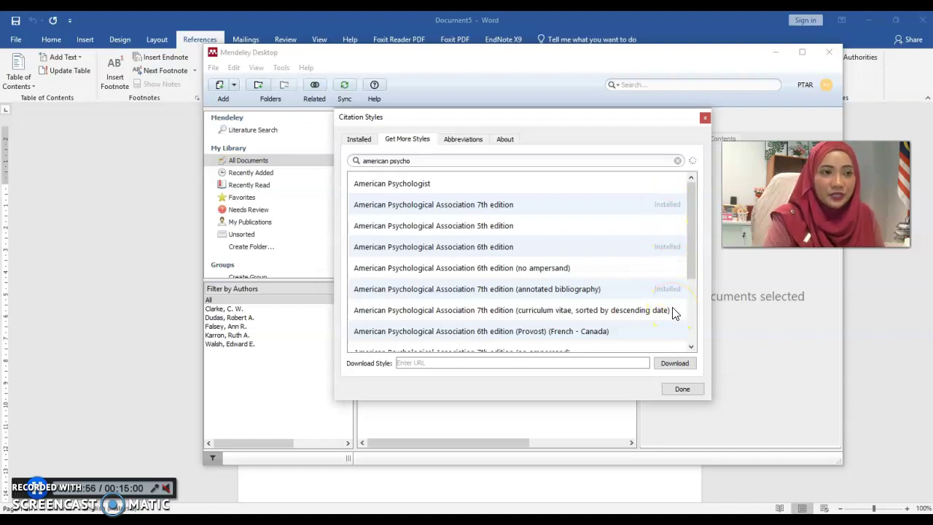
Set American Psychological Association 7th edition as the active style among the installed citation styles, and finish the style settings.
left_click(358, 142)
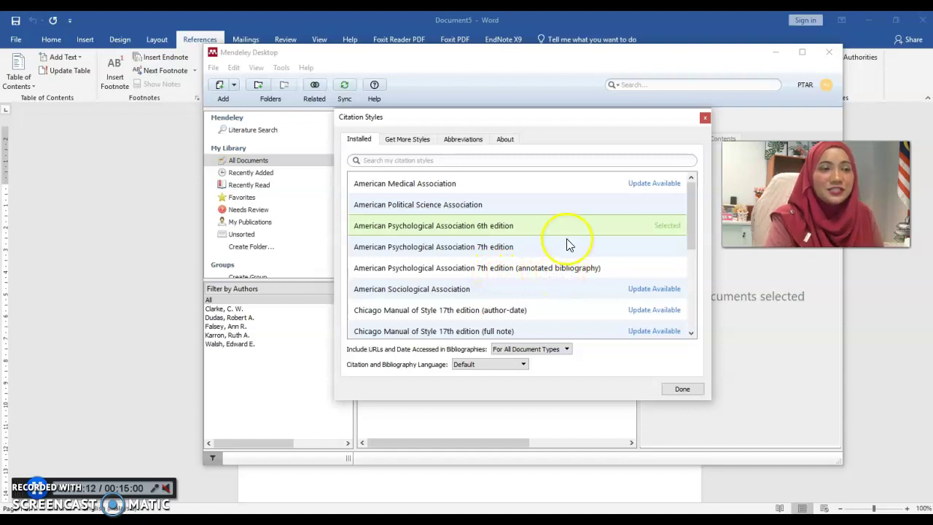
left_click(567, 268)
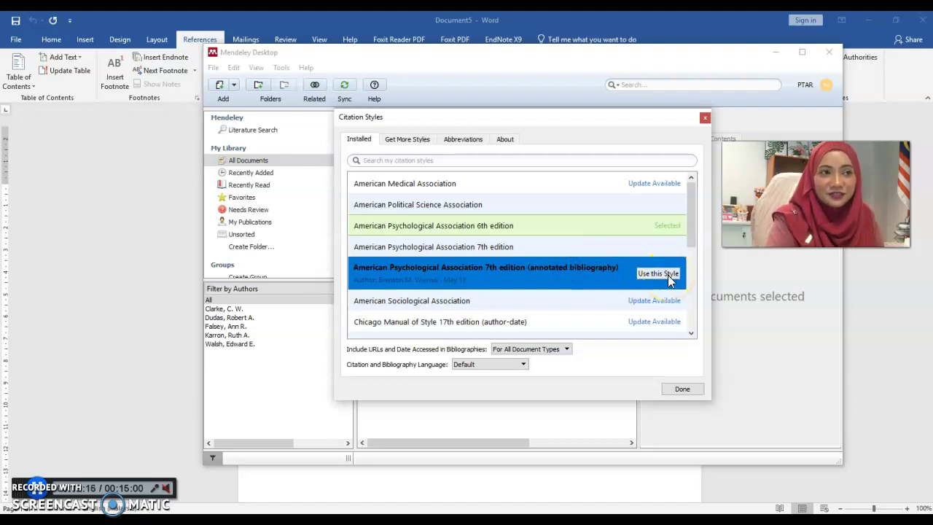
left_click(540, 251)
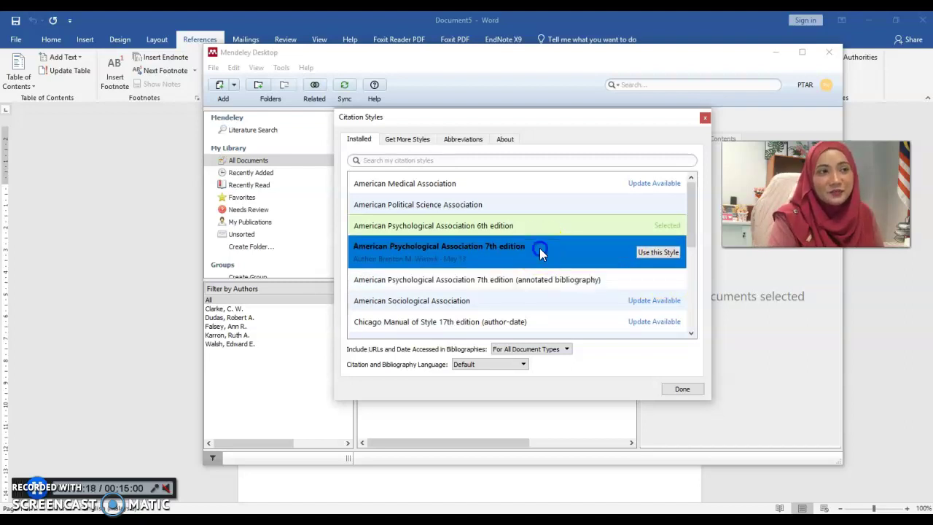
left_click(660, 253)
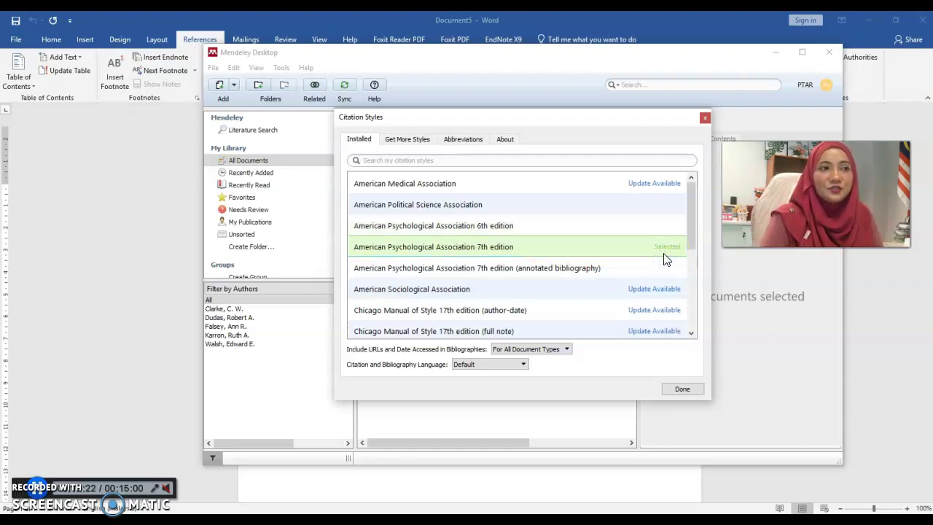
left_click(682, 389)
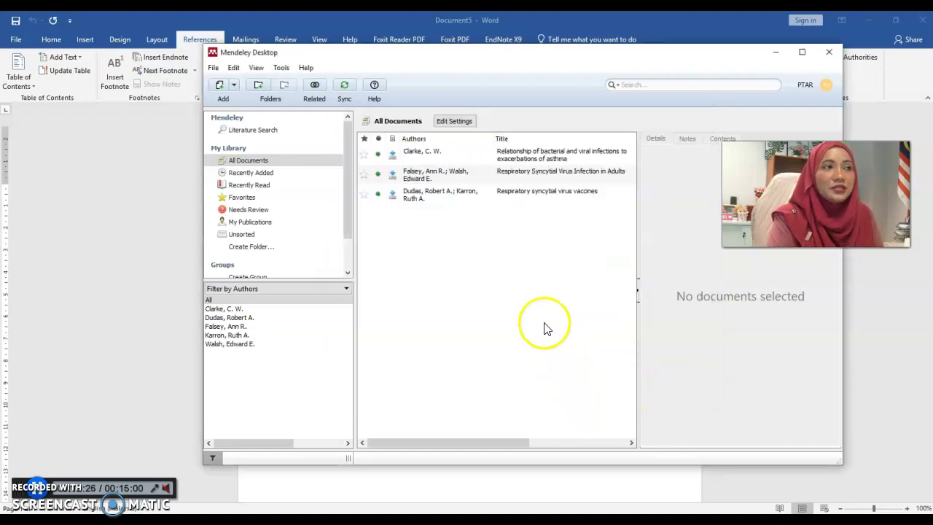
Sync the Mendeley library, and check Mendeley's citation style list in Word for the 7th edition style.
left_click(345, 87)
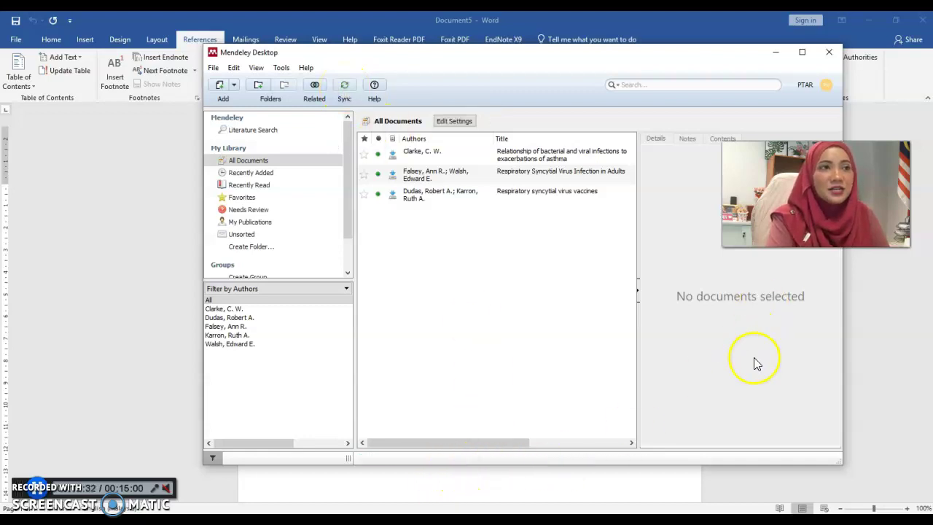
left_click(774, 54)
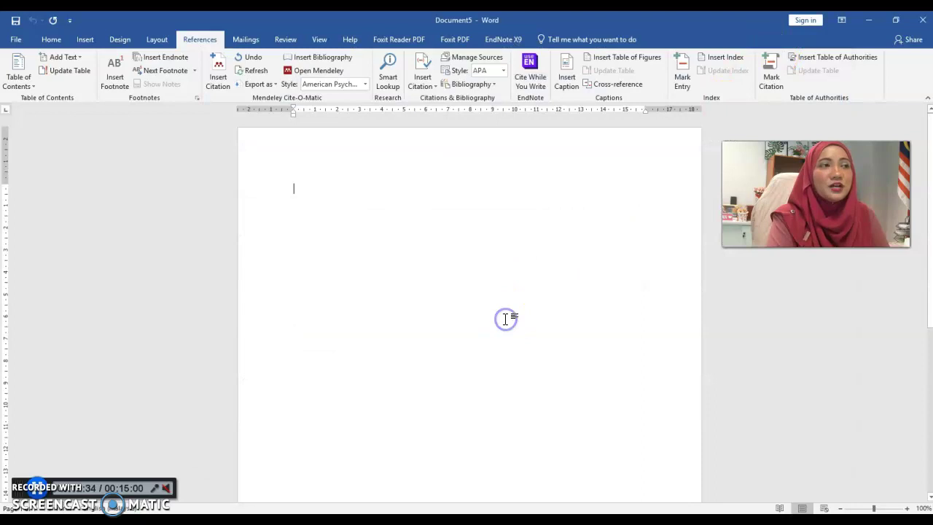
left_click(366, 86)
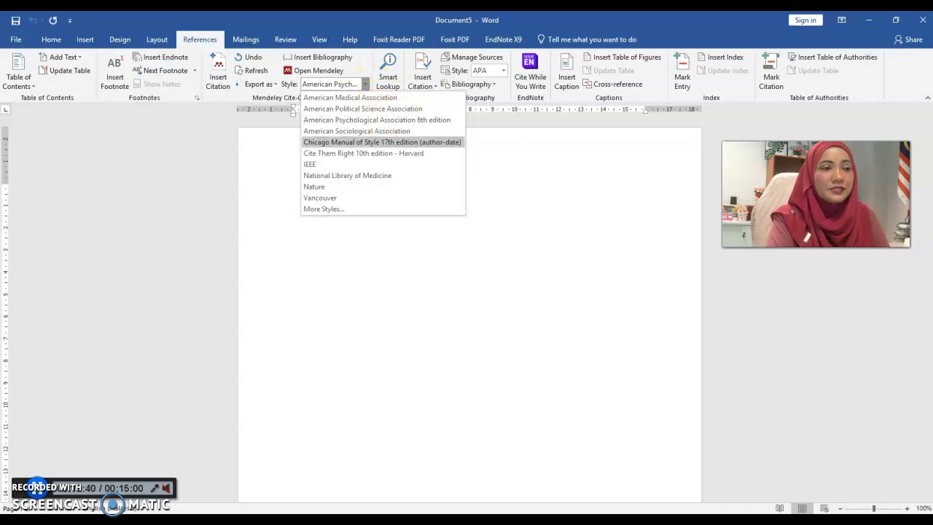
left_click(419, 434)
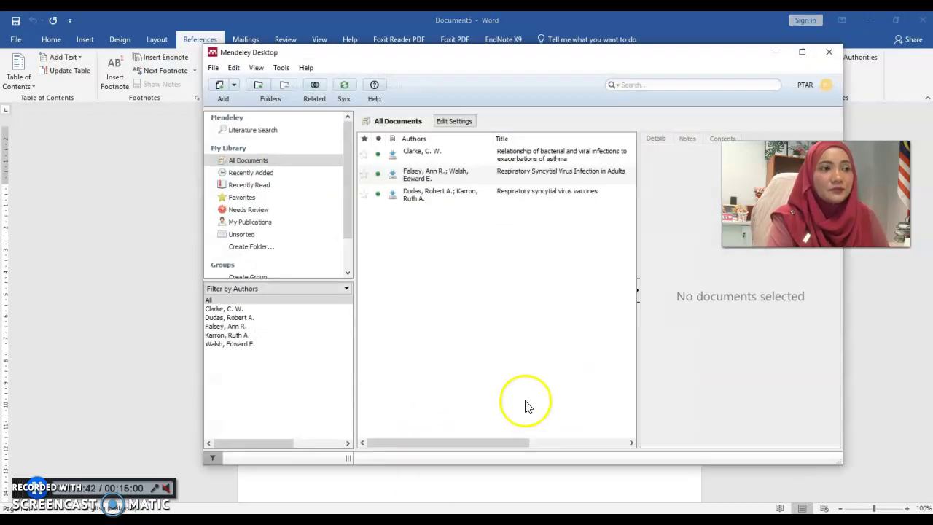
left_click(501, 486)
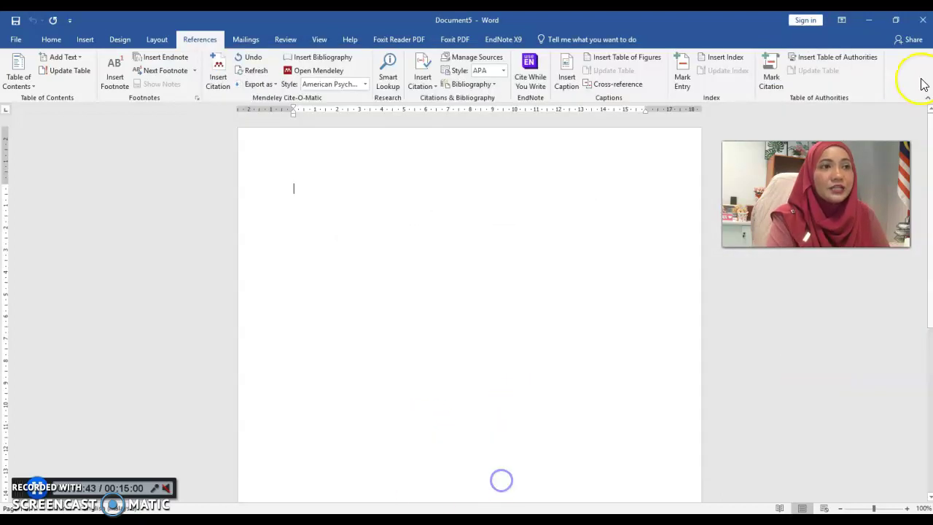
Close the open Word document and relaunch Word to reload the Mendeley citation styles.
left_click(921, 21)
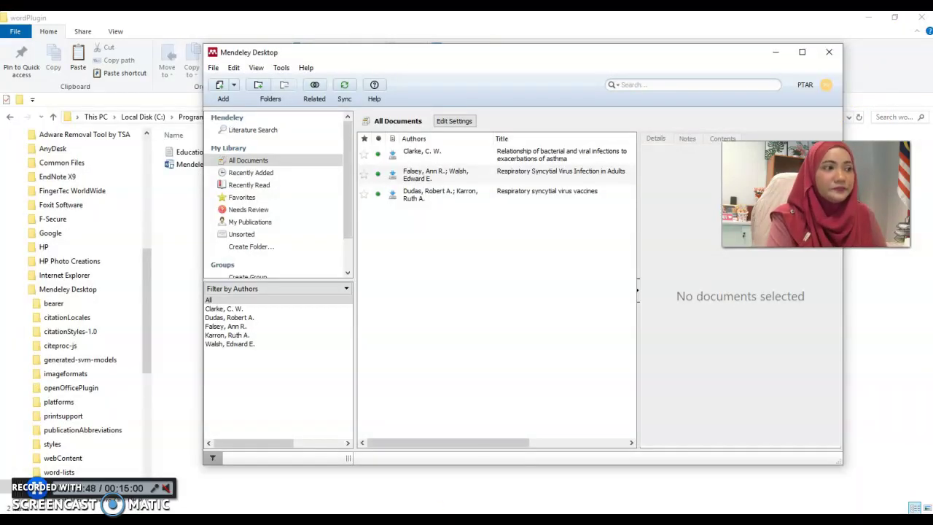
key("super")
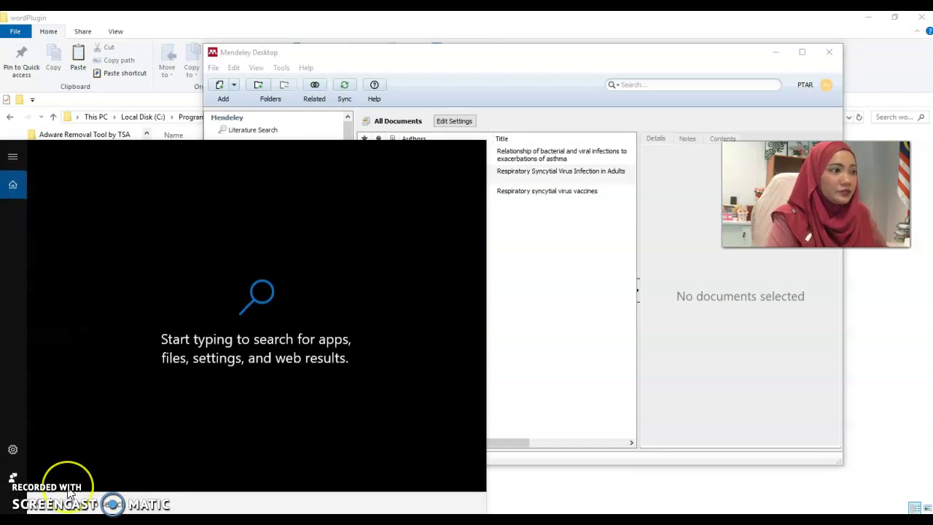
type("word")
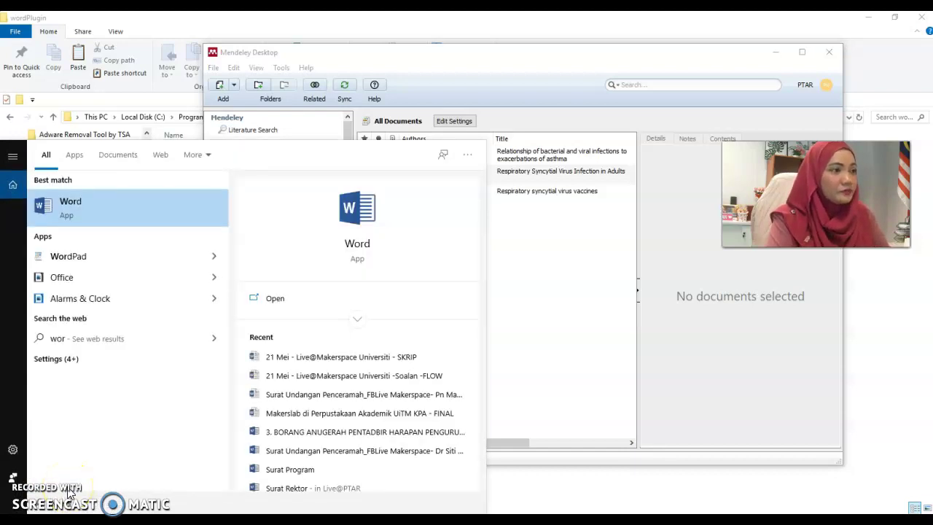
left_click(81, 210)
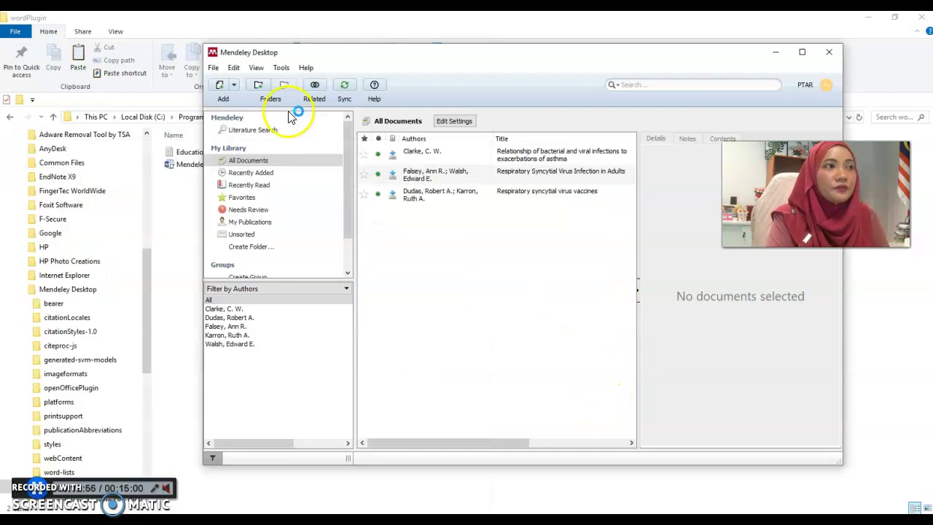
Choose American Psychological Association 7th edition as the citation style in Mendeley Desktop.
left_click(259, 71)
mouse_move(274, 114)
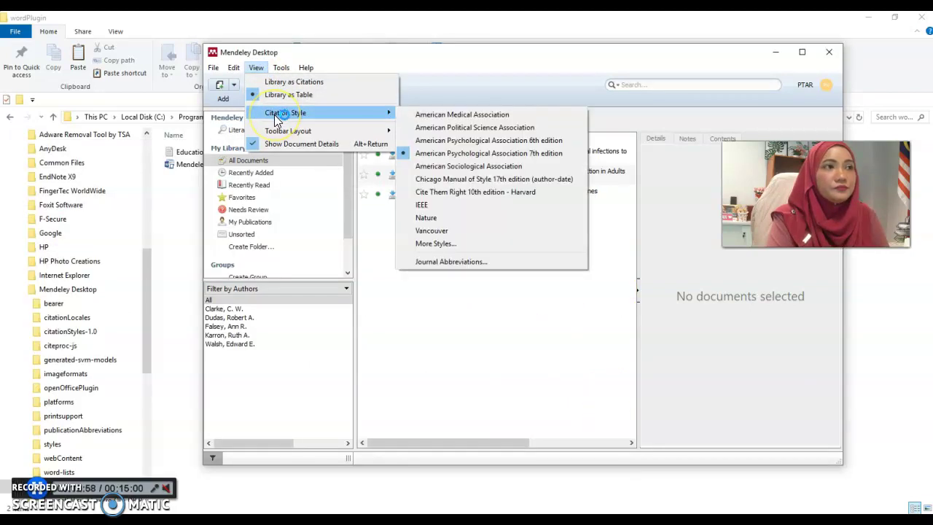
left_click(560, 152)
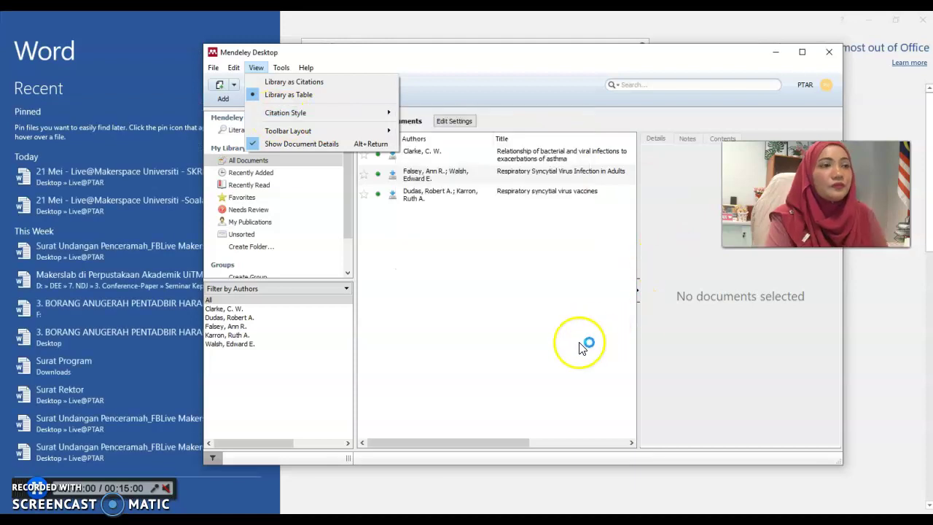
Switch to Word, create a blank document, and display its reference tools.
left_click(776, 51)
left_click(354, 192)
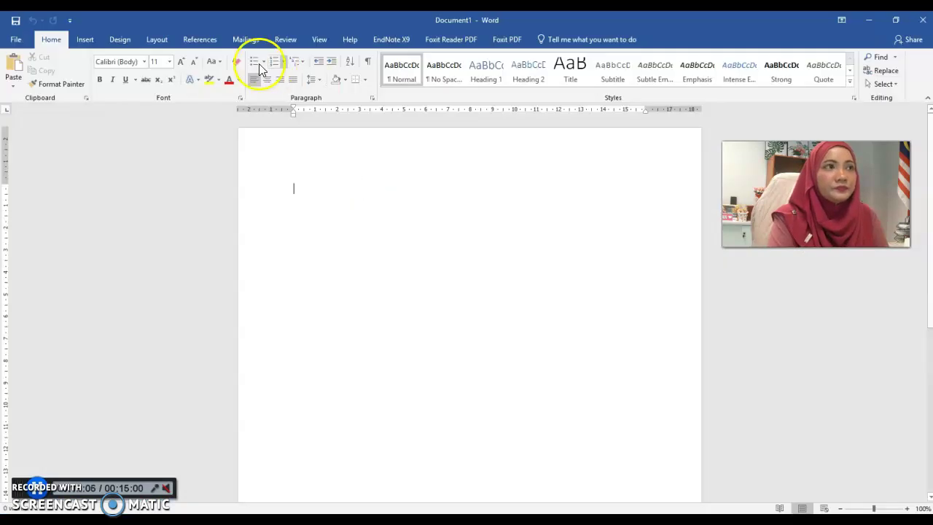
left_click(200, 40)
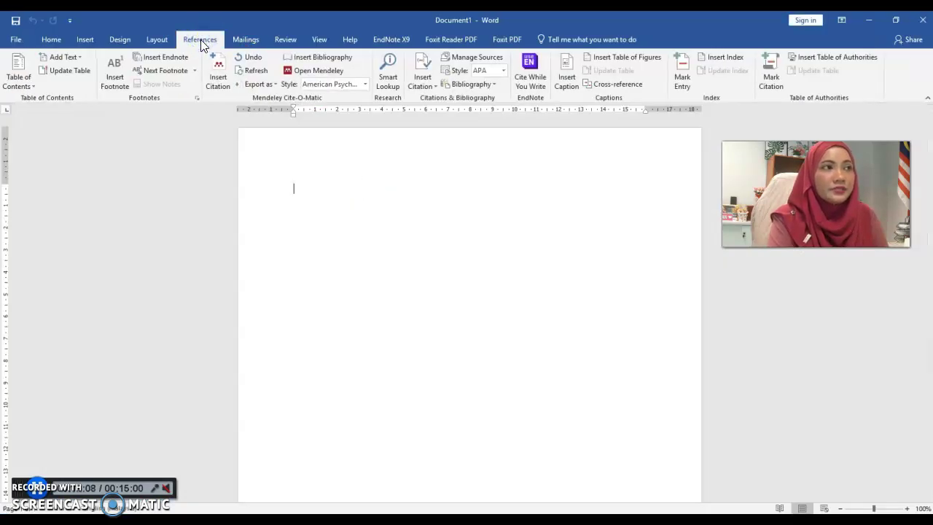
Refresh the Mendeley citations and choose American Psychological Association 7th edition as the Mendeley citation style in the blank document.
left_click(255, 73)
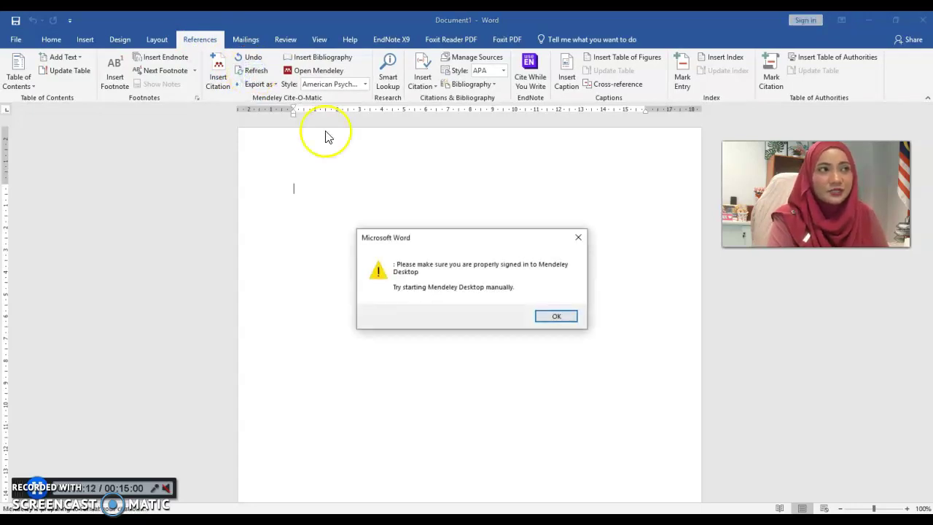
left_click(557, 316)
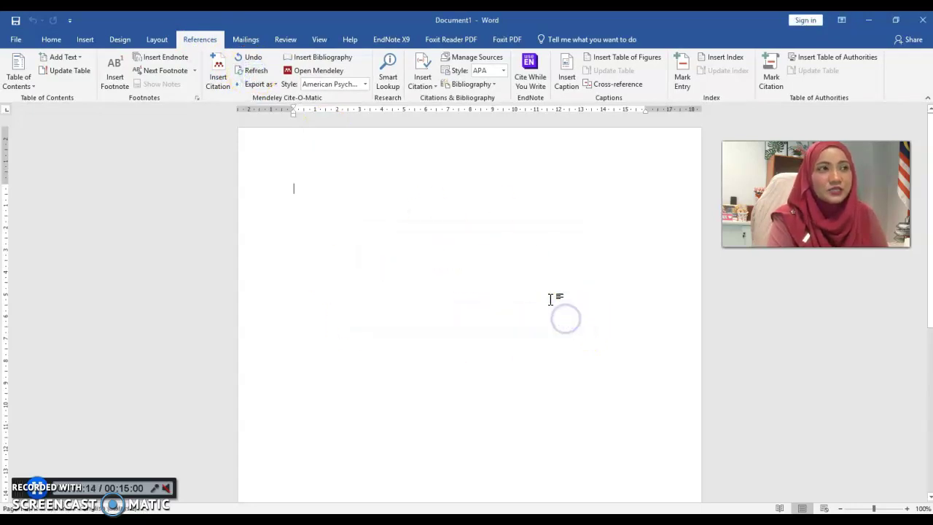
left_click(366, 85)
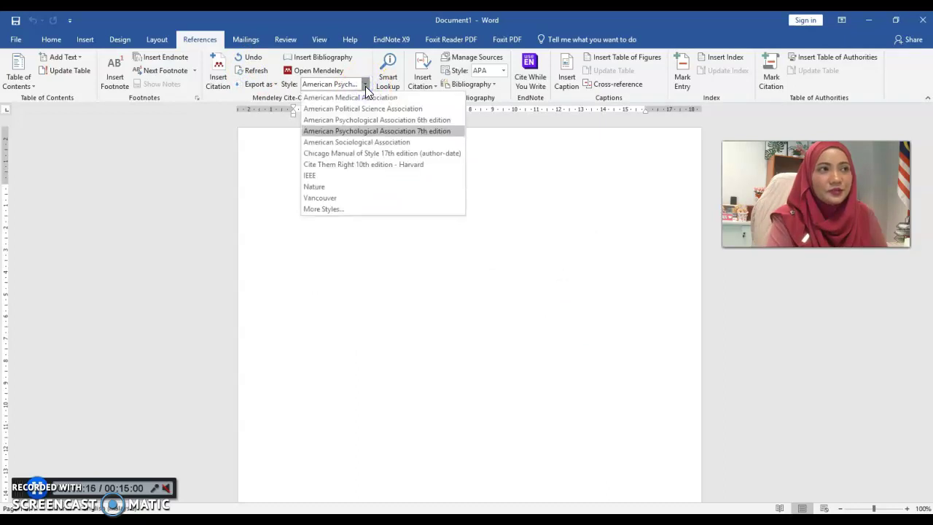
left_click(364, 133)
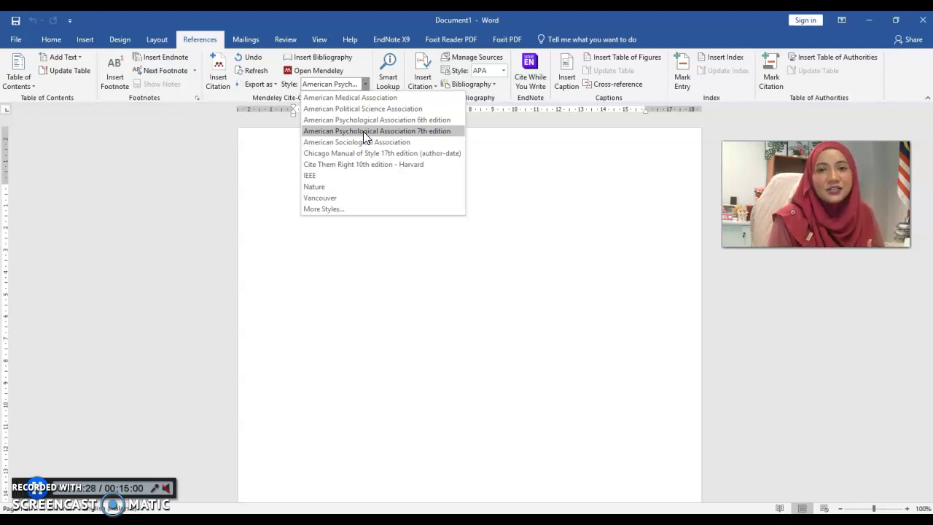
left_click(364, 131)
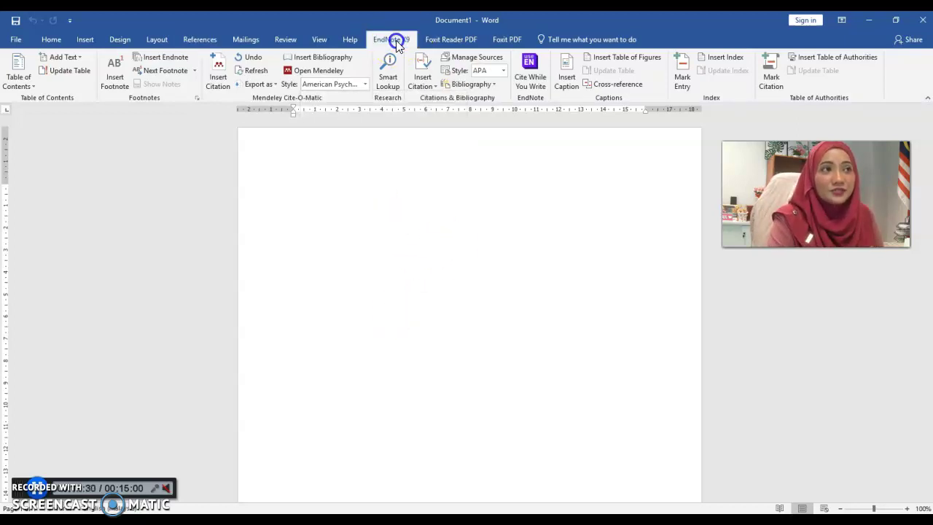
Check which citation styles EndNote X9 offers in the document, leaving the list without choosing another style.
left_click(391, 39)
left_click(261, 57)
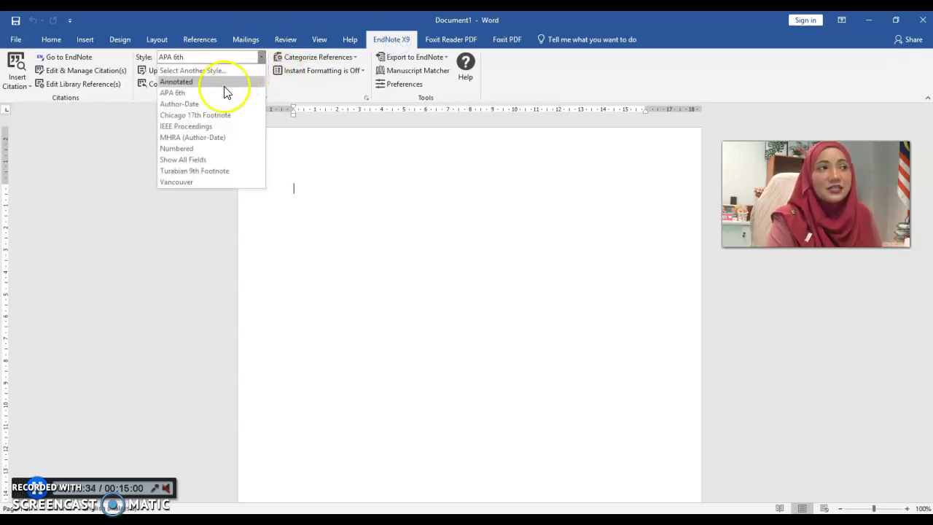
left_click(358, 261)
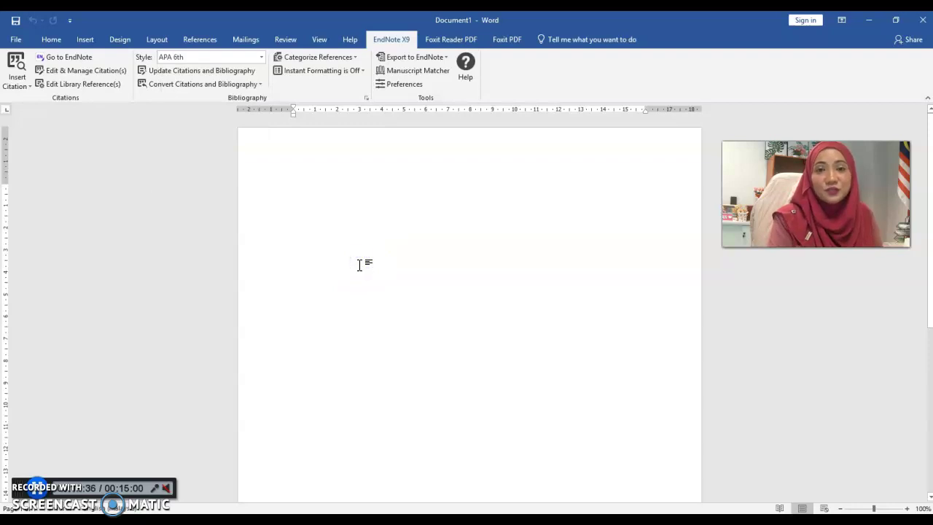